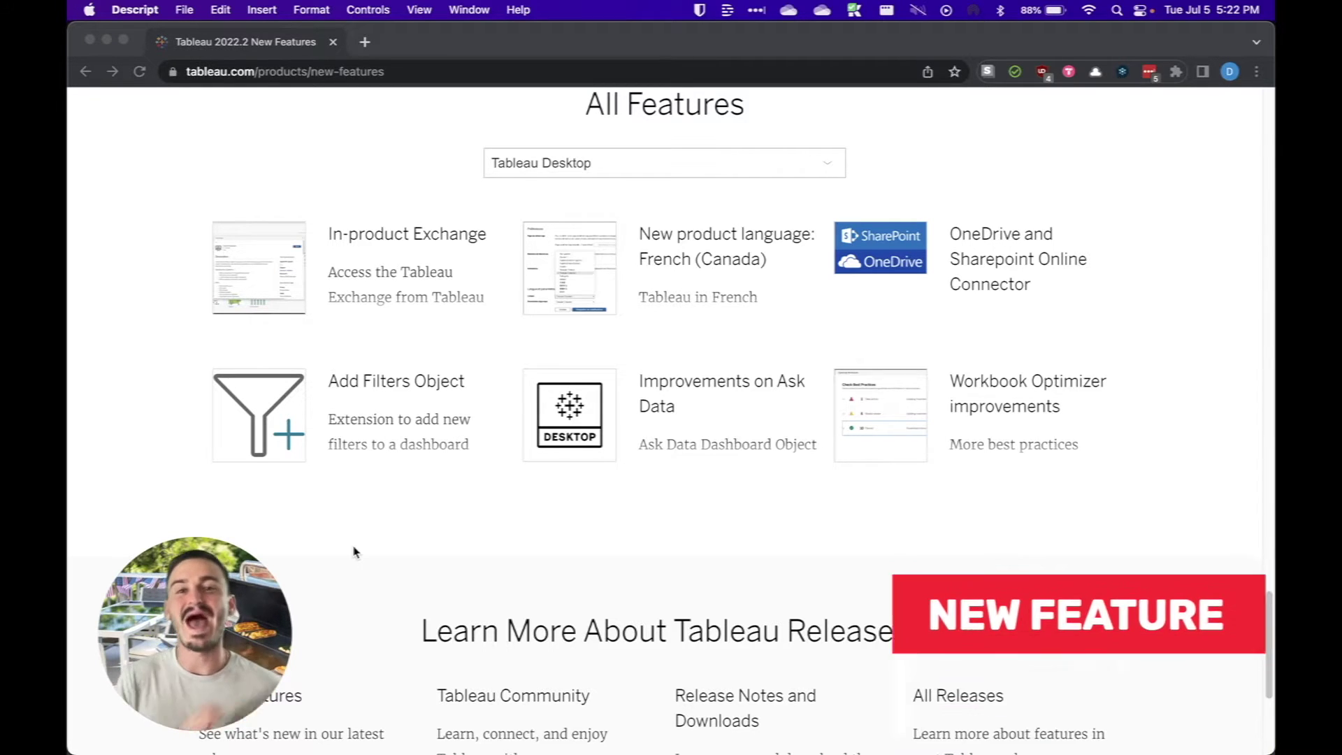
Open the Add Filters Object card under All Features on the 2022.2 New Features page.
left_click(368, 381)
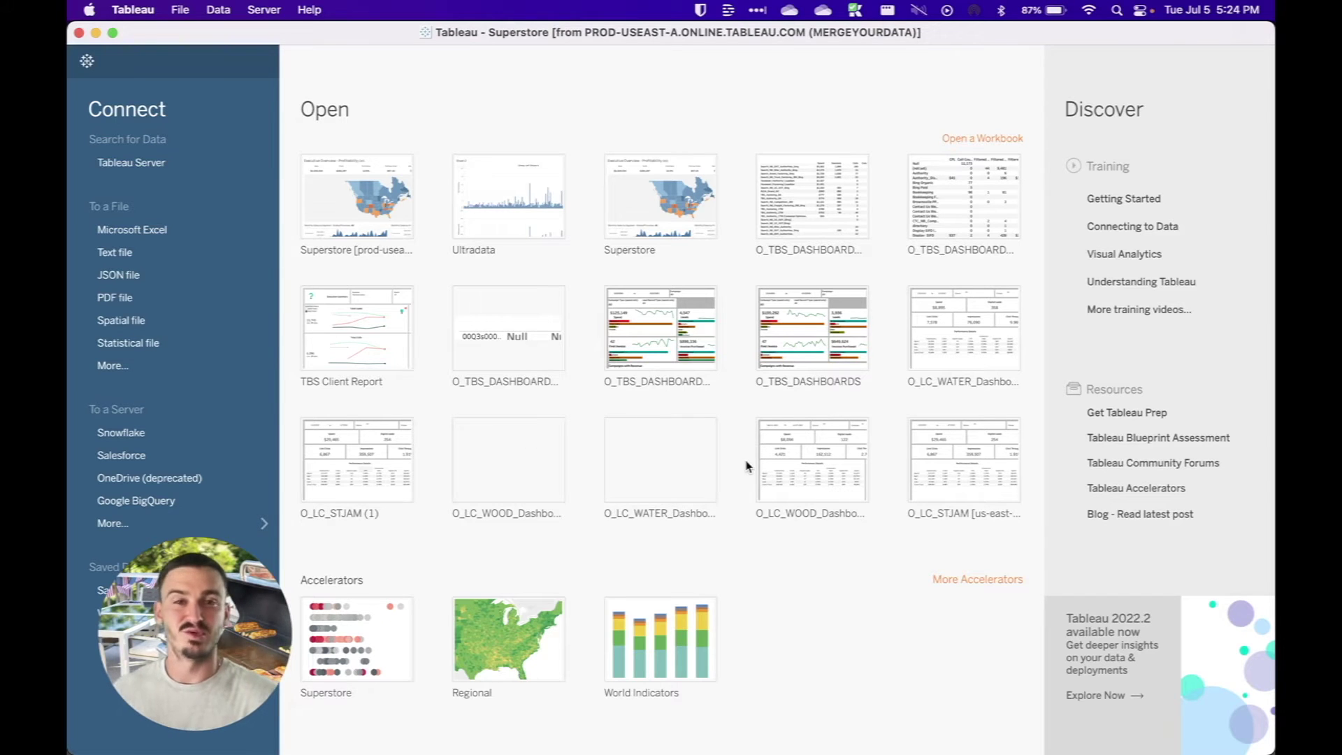
Search the full connector list for 'share' and open the OneDrive and SharePoint Online connector.
mouse_move(196, 633)
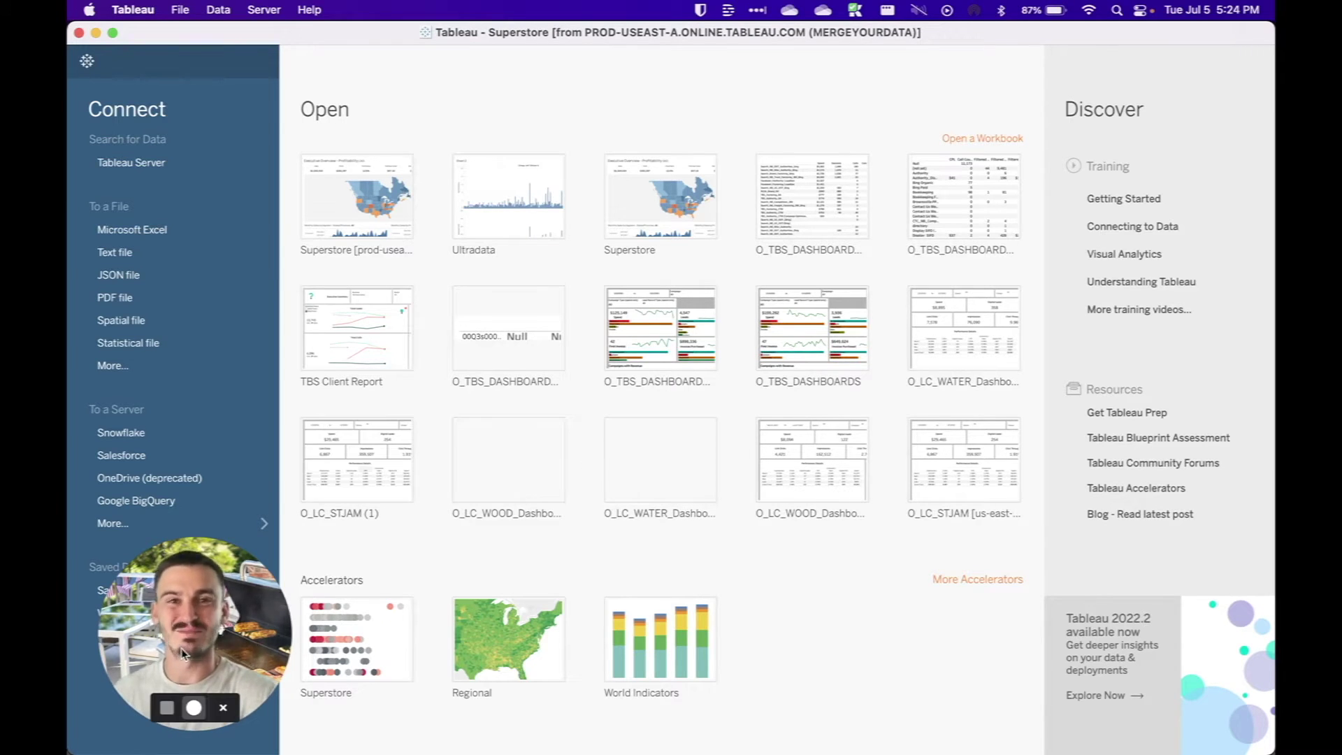
left_click_drag(195, 633, 454, 621)
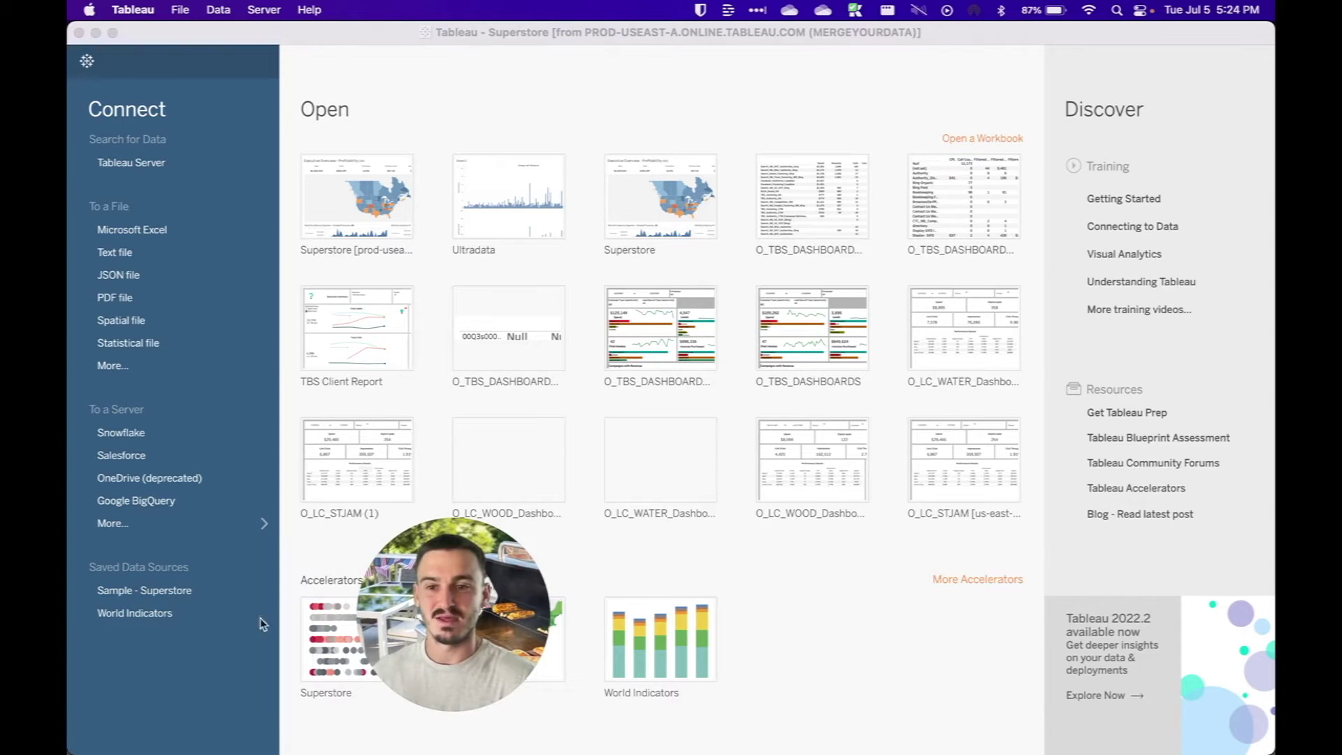
left_click(177, 526)
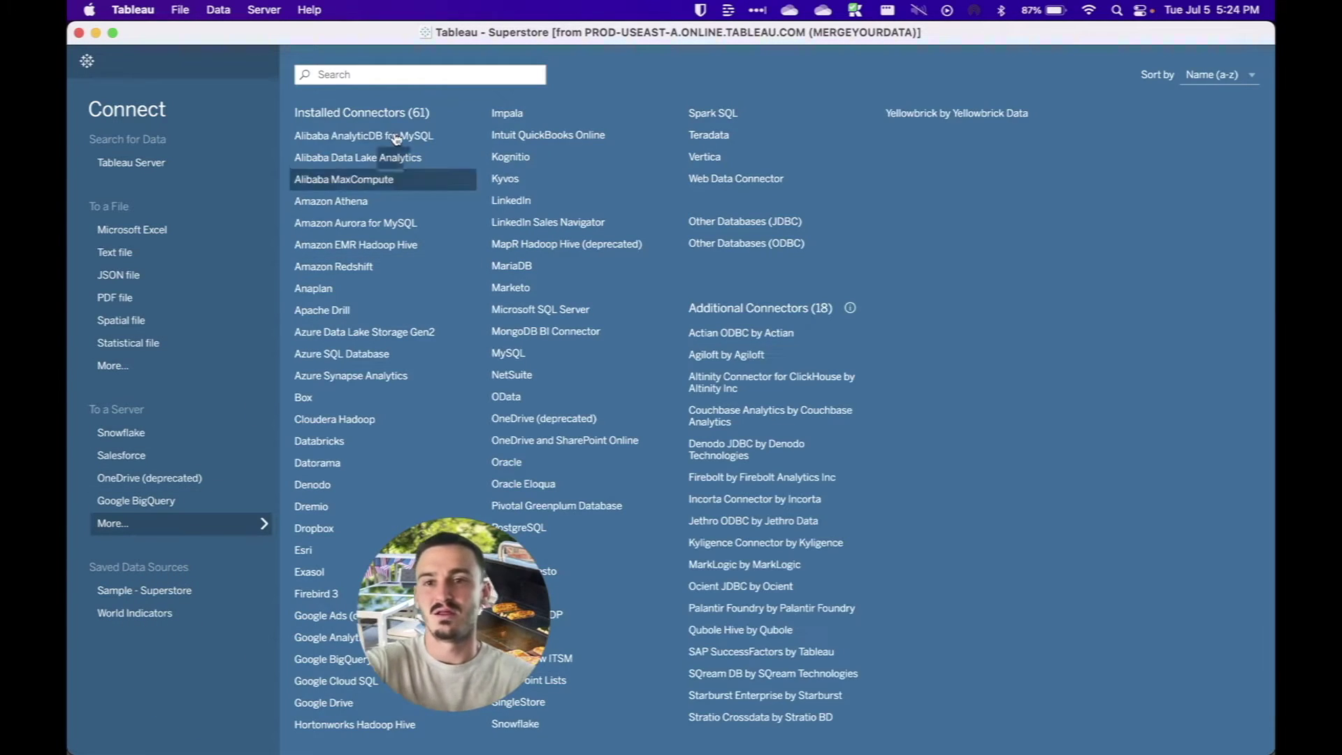
left_click(408, 74)
type("share")
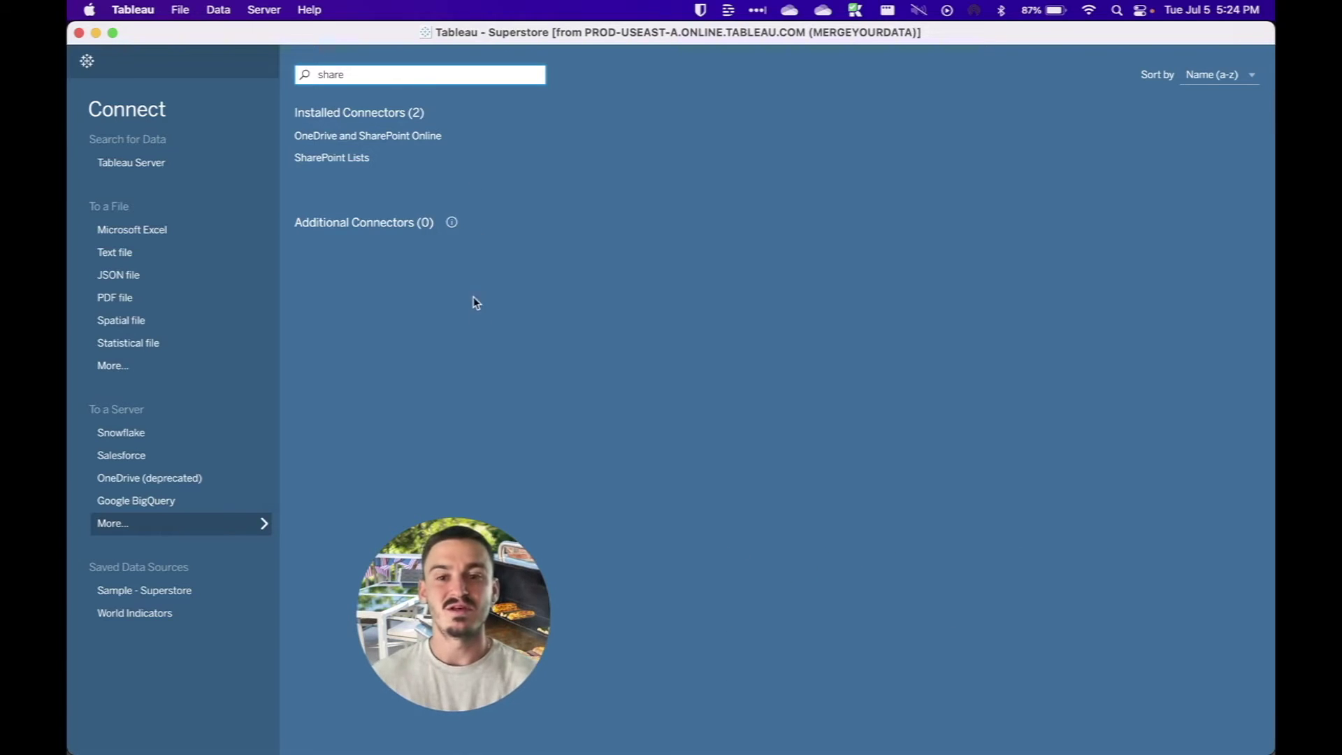
mouse_move(484, 599)
left_click_drag(483, 599, 256, 596)
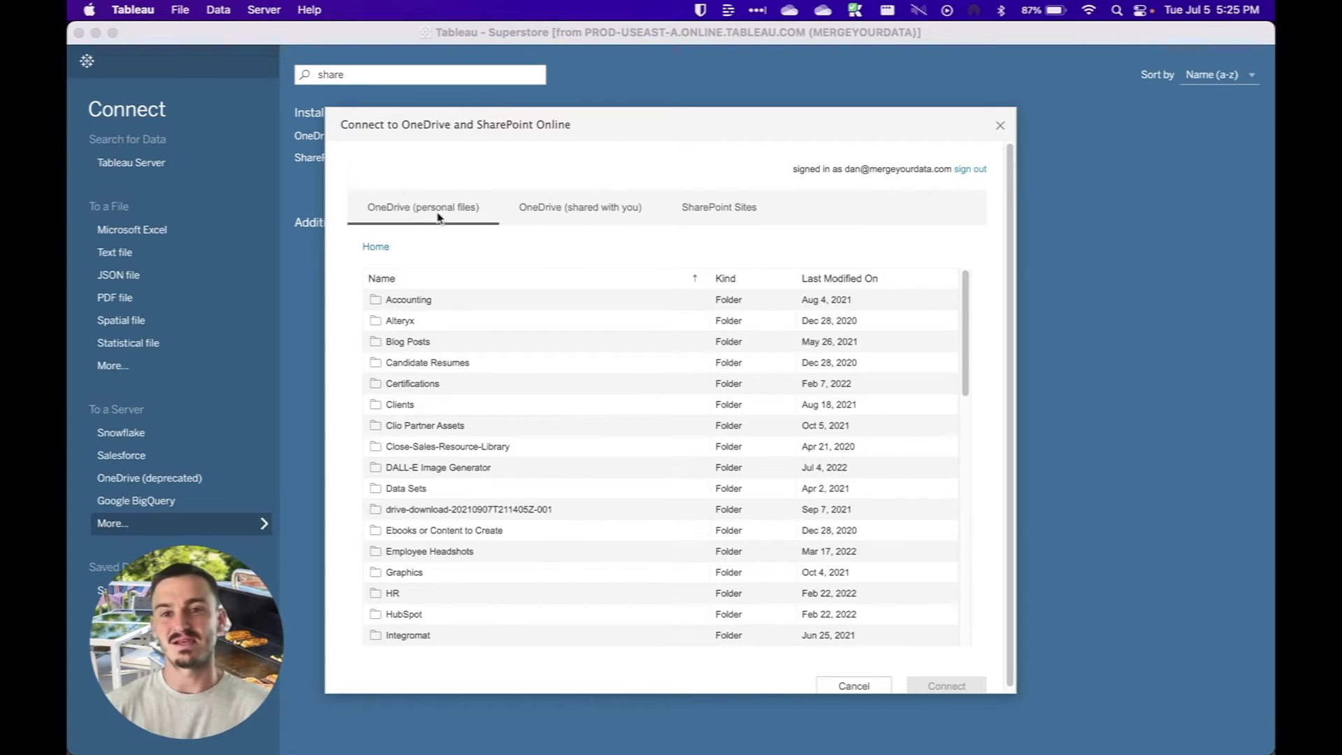
left_click(573, 210)
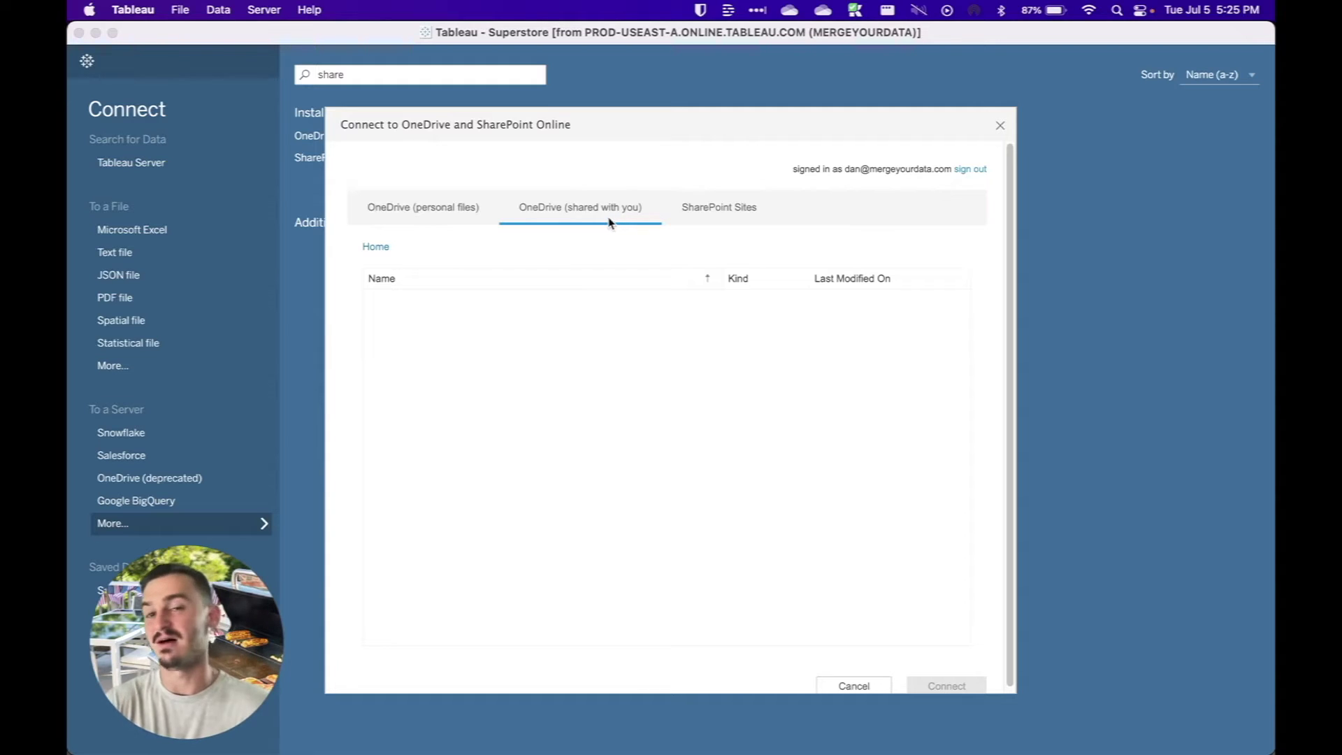
left_click(710, 217)
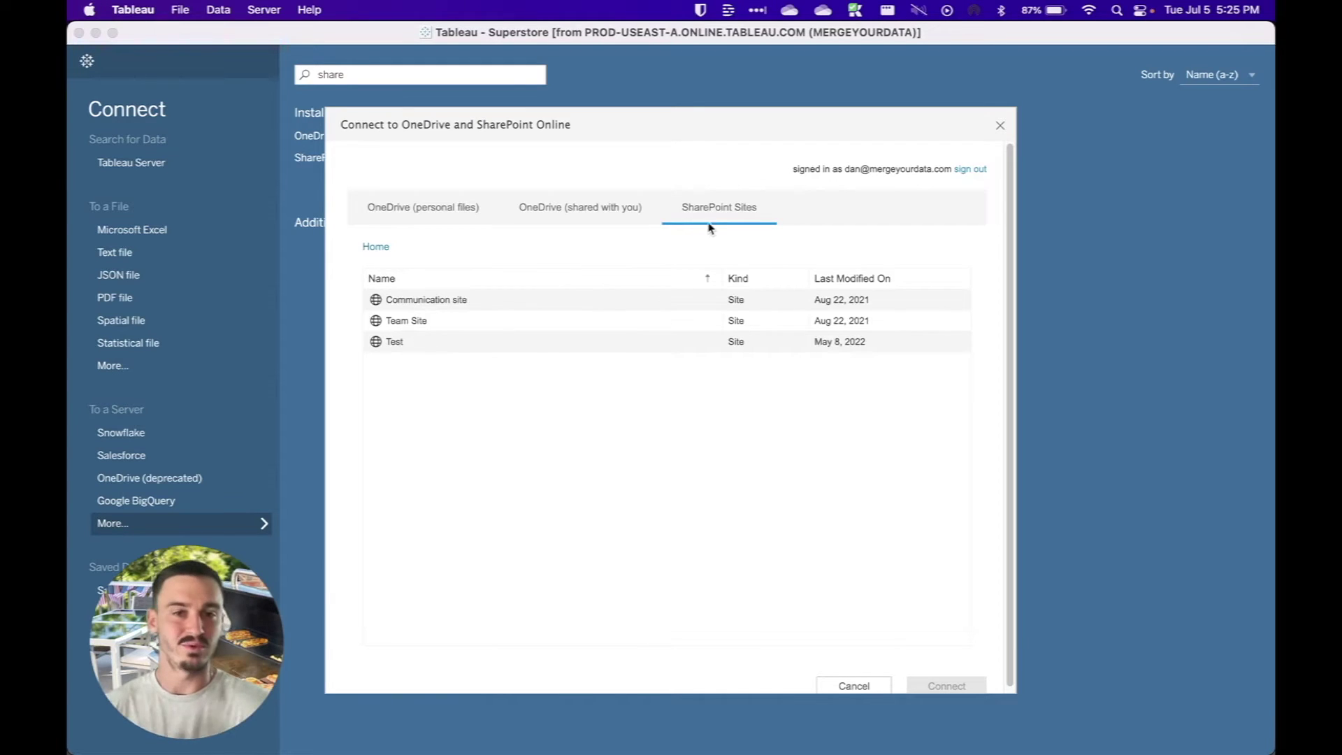
left_click(406, 203)
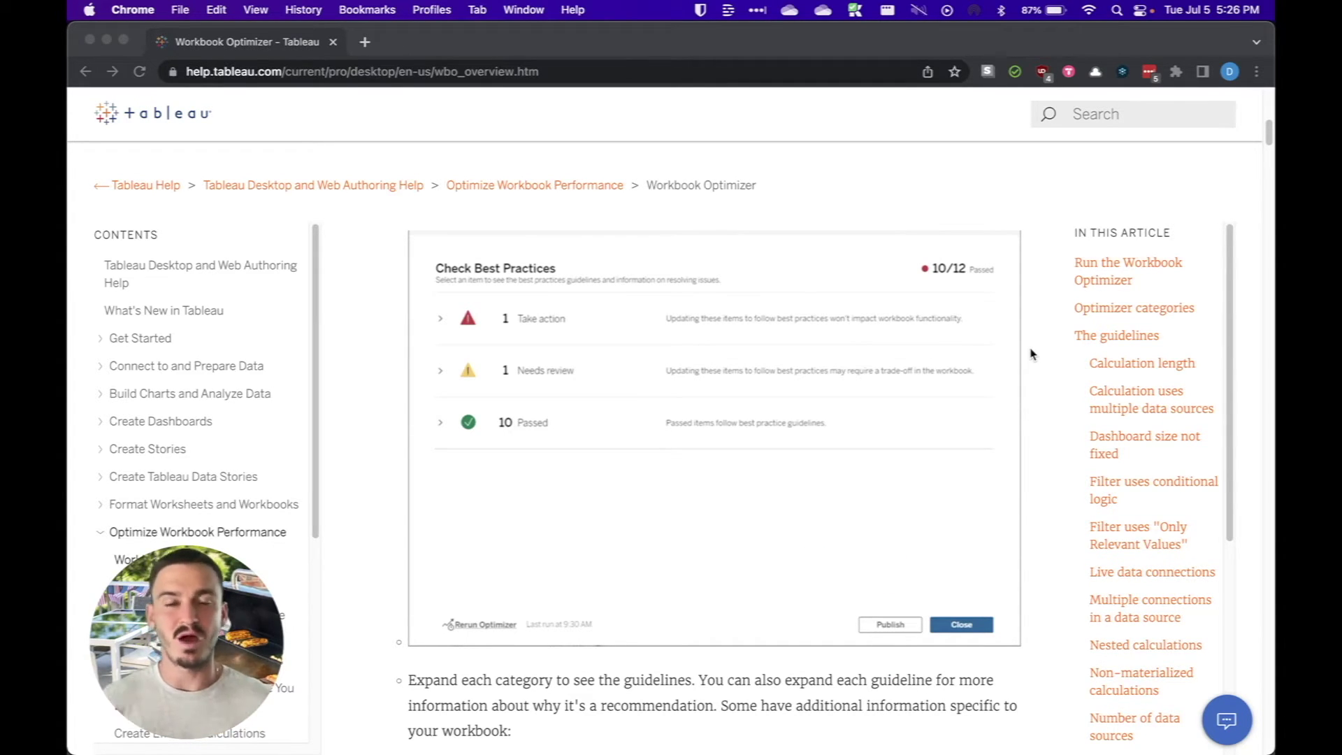
Scroll the Workbook Optimizer article past Optimizer categories to the Calculation length guideline.
scroll(902, 446, "down", 5)
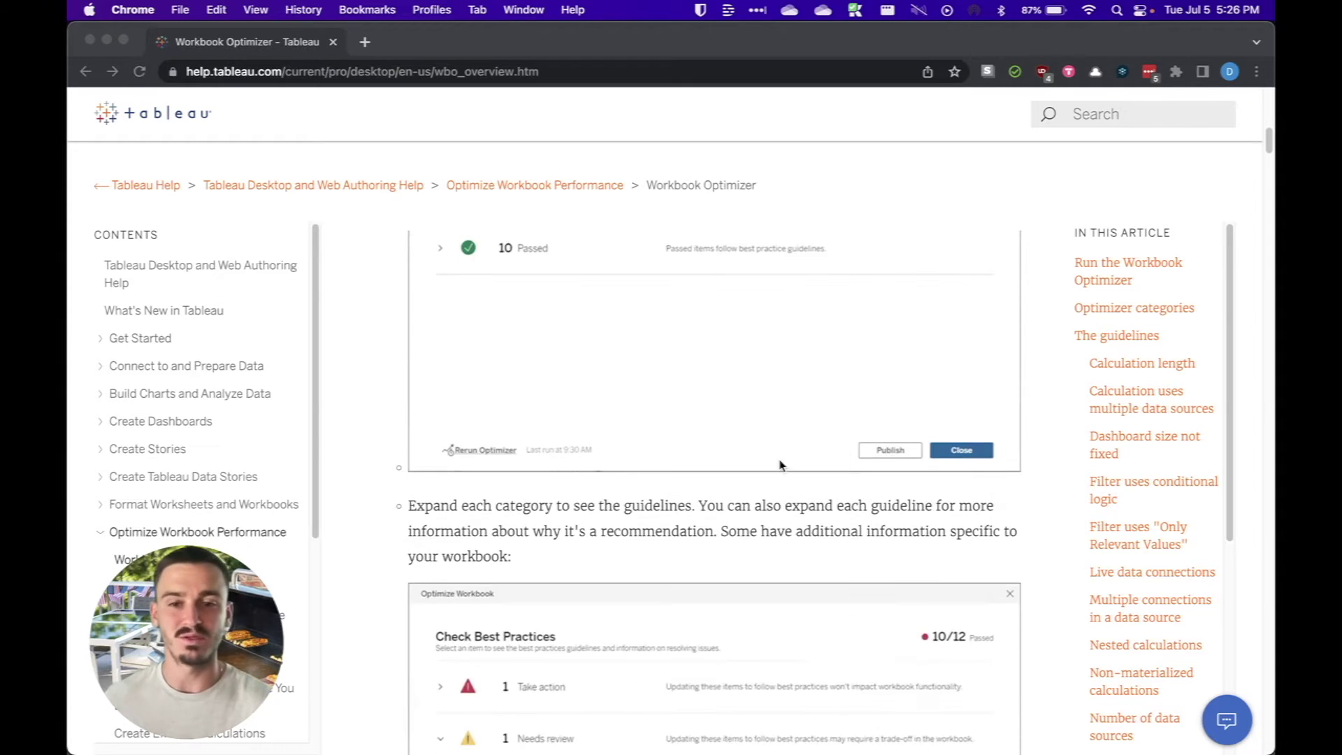
scroll(633, 447, "down", 10)
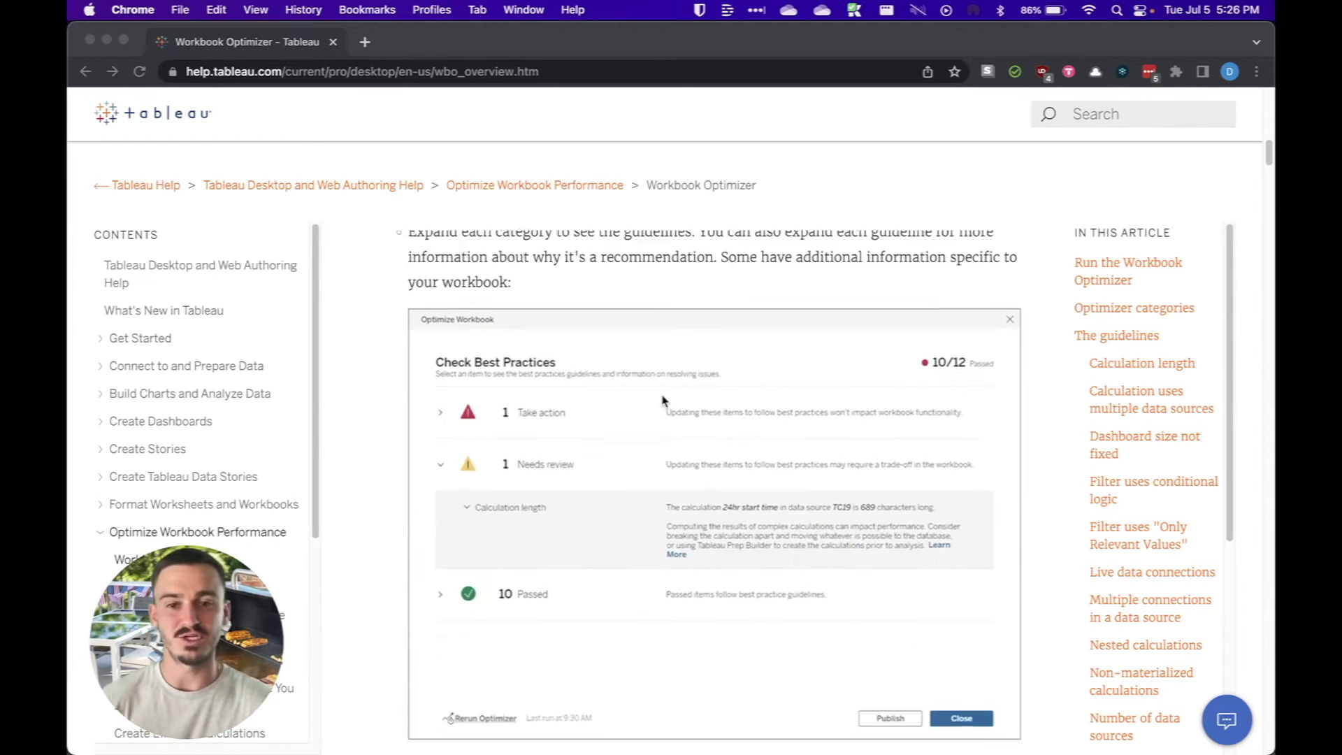
scroll(713, 379, "up", 3)
scroll(707, 384, "down", 15)
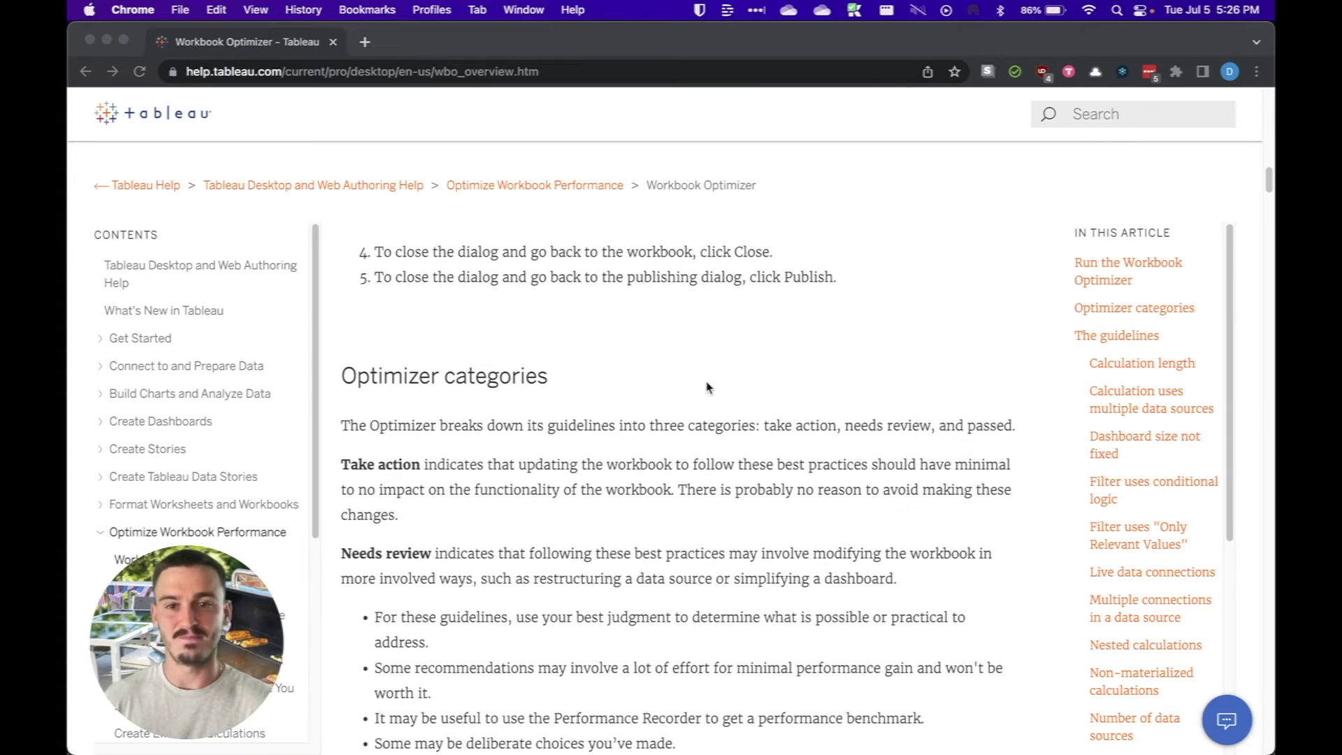
scroll(685, 390, "down", 14)
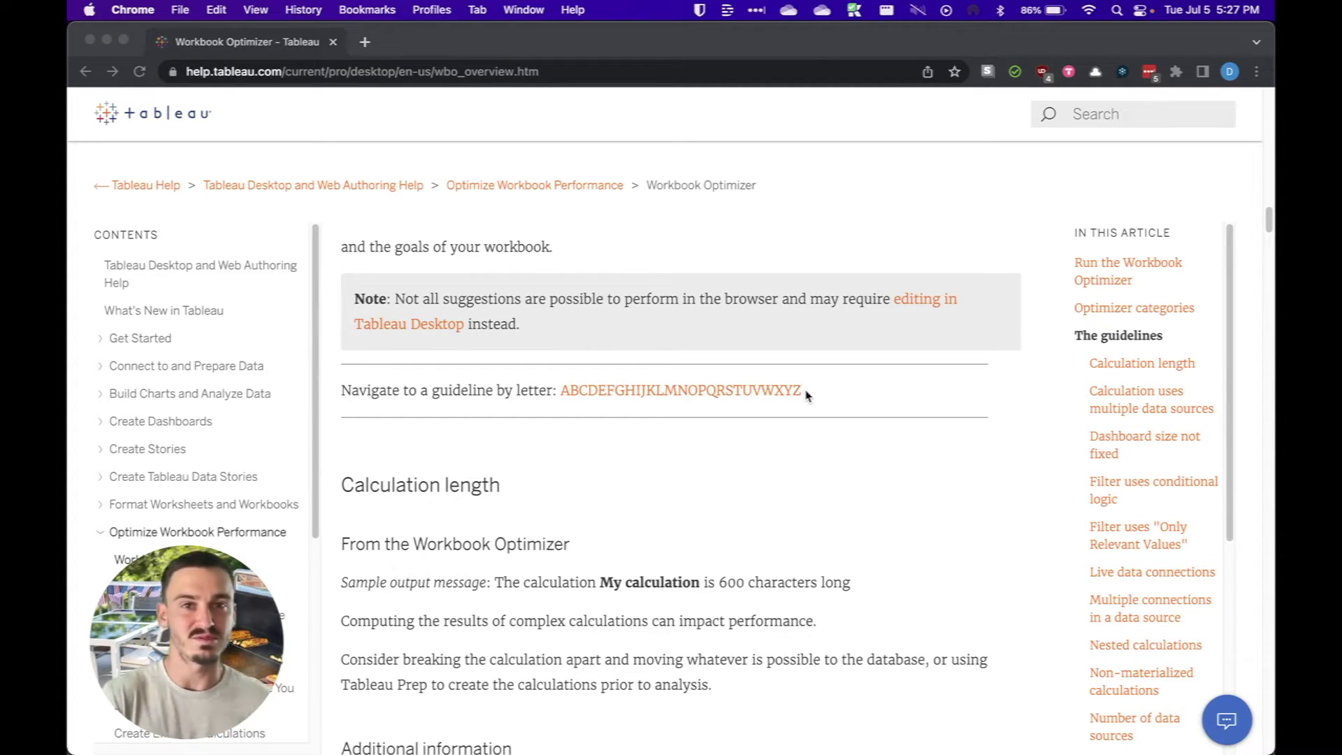
scroll(458, 489, "down", 3)
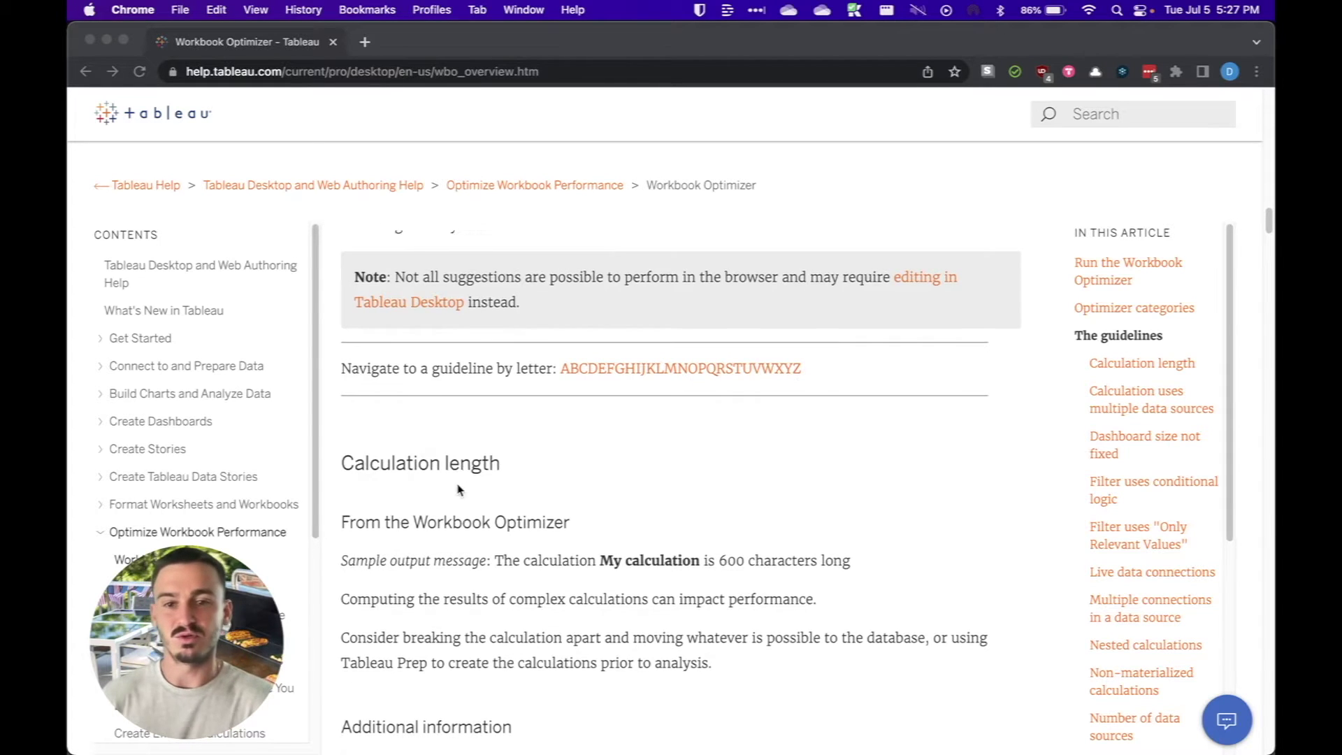
scroll(592, 479, "down", 3)
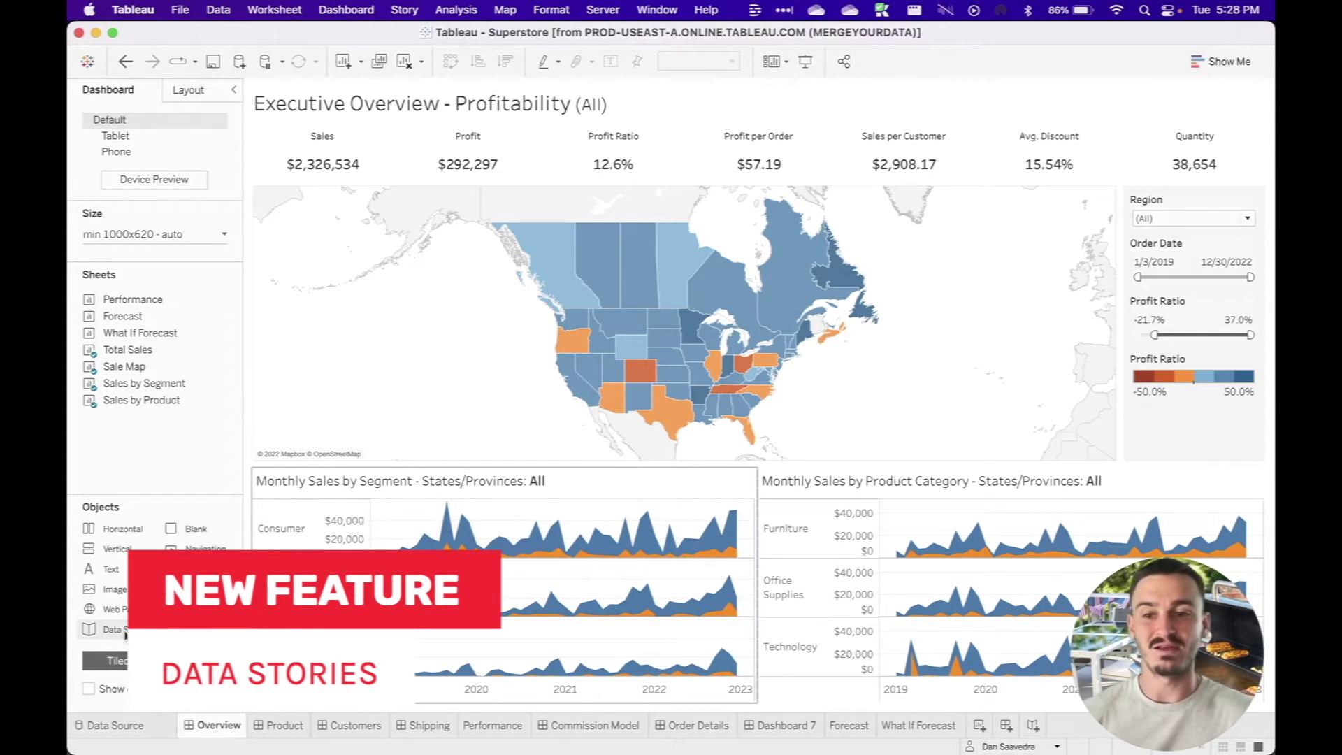
Drop a Data Story object onto the Executive Overview map and start configuring its story.
left_click_drag(111, 629, 757, 259)
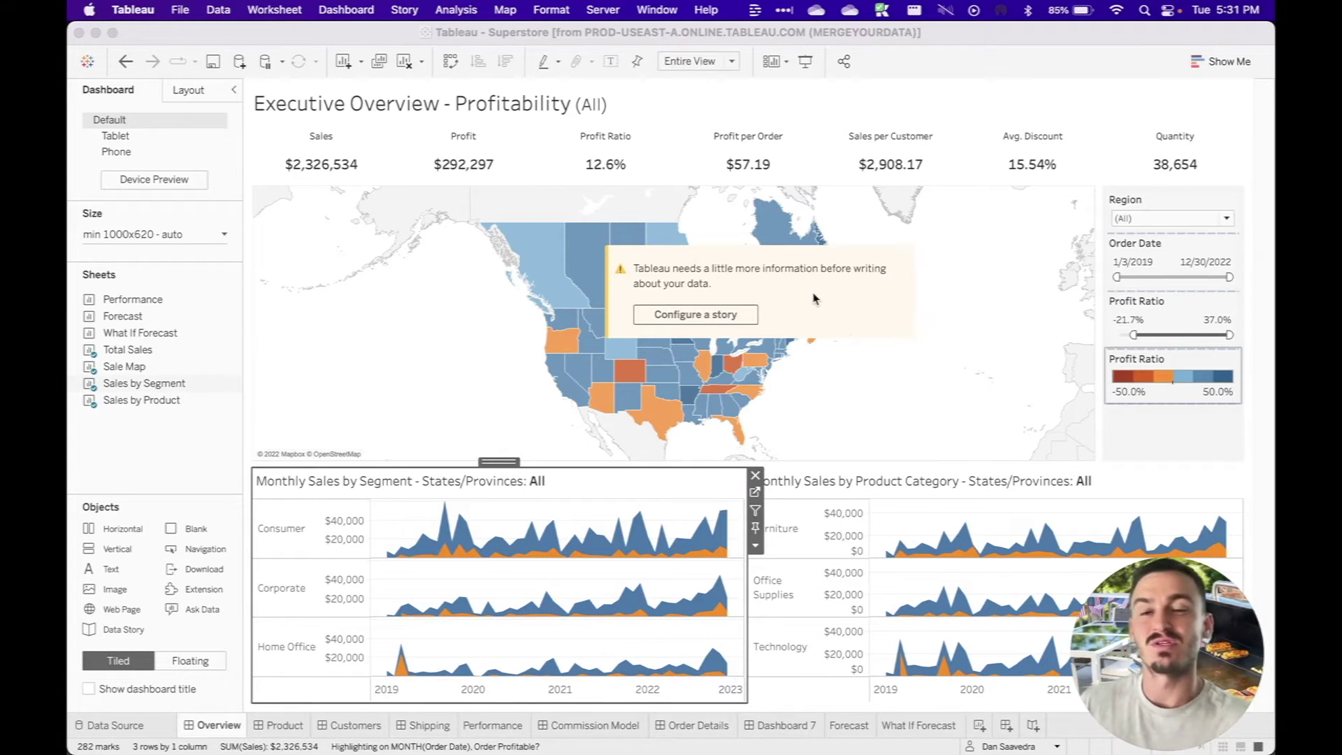
left_click(729, 314)
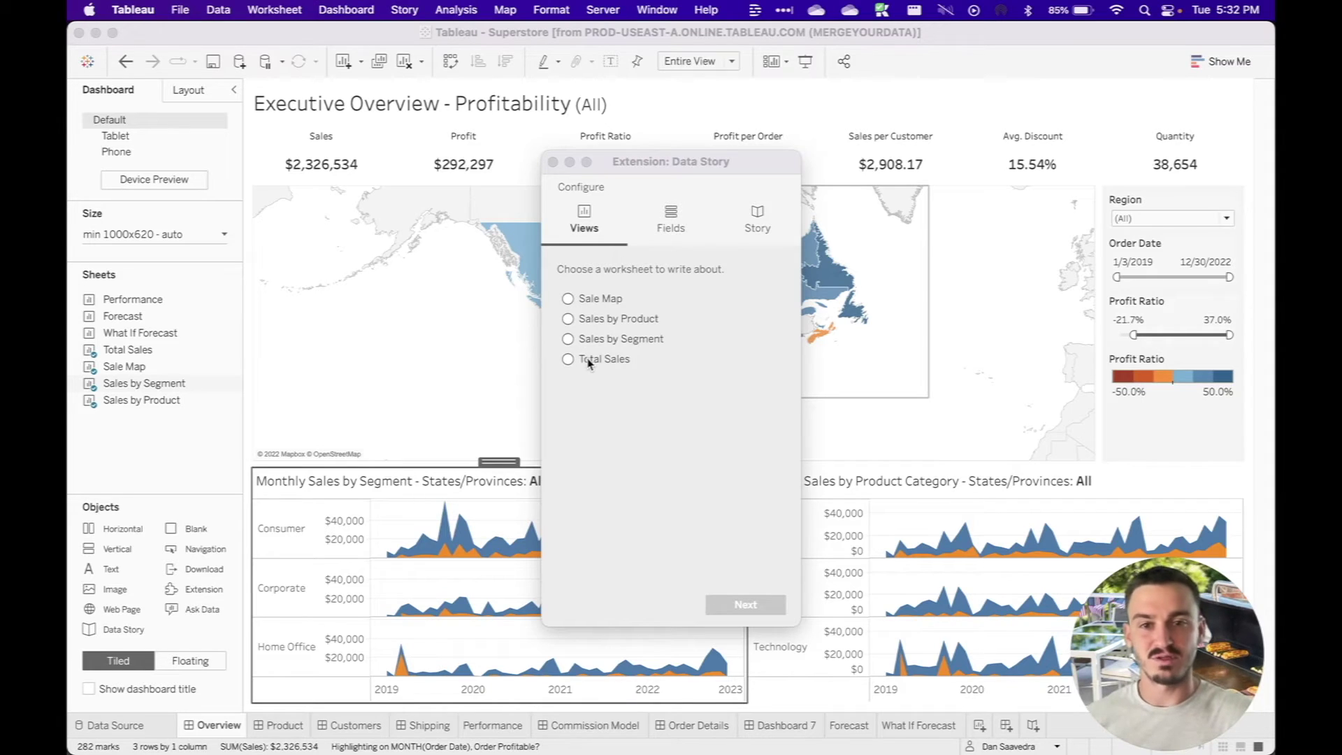
Base the story on Sales by Product, keep its suggested fields, and reach the story type choice.
left_click(593, 324)
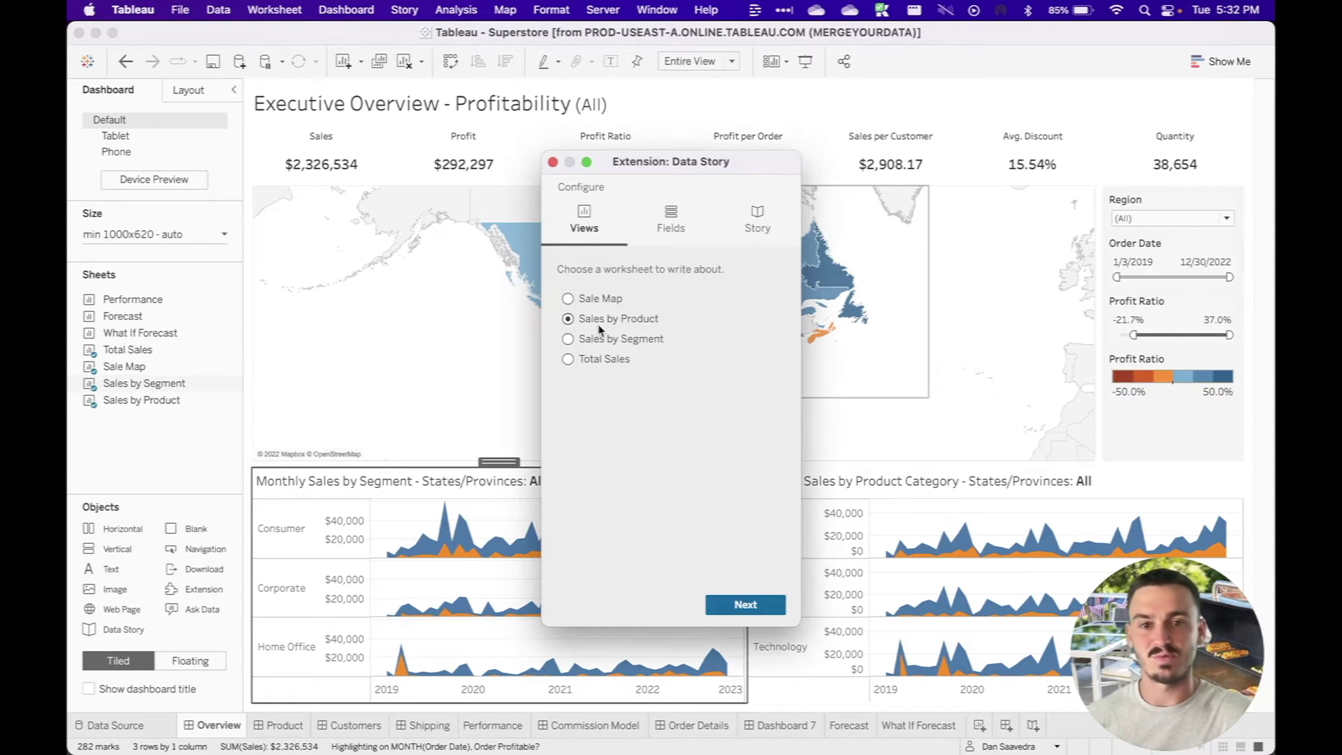
left_click(747, 605)
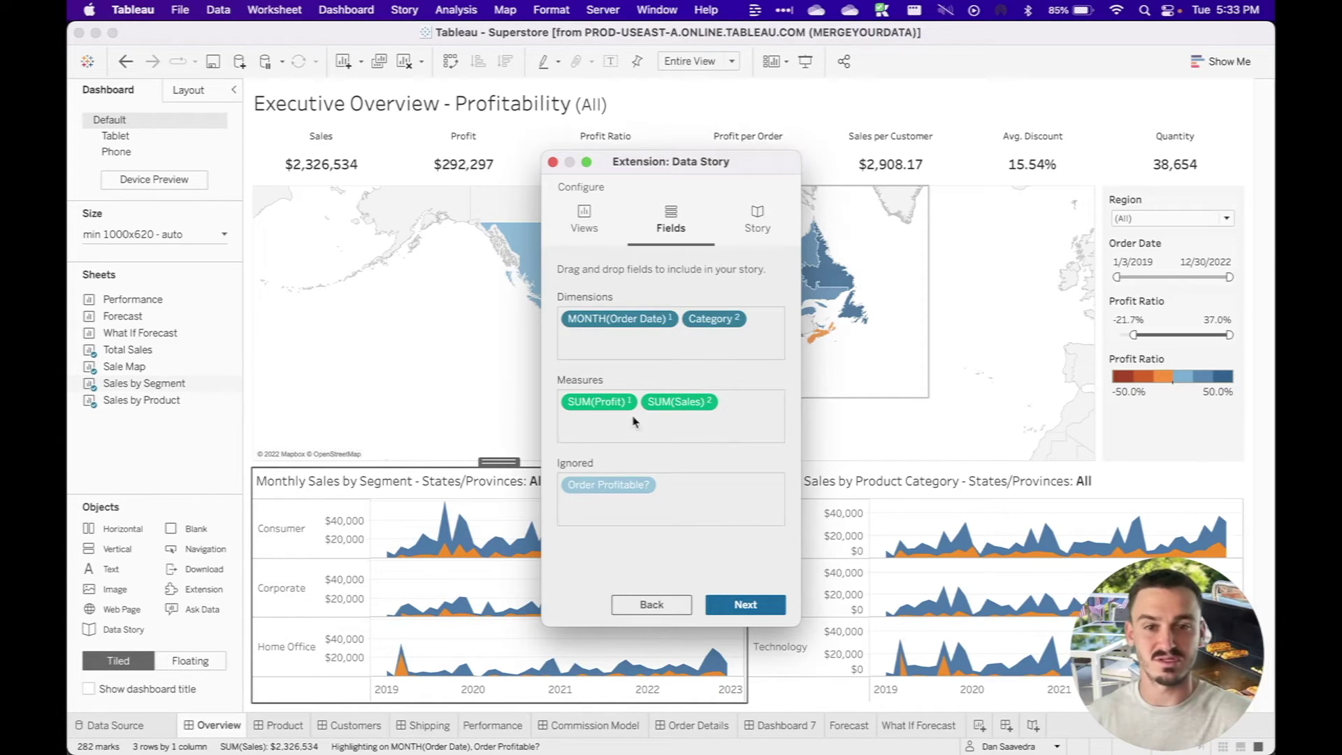
left_click(737, 602)
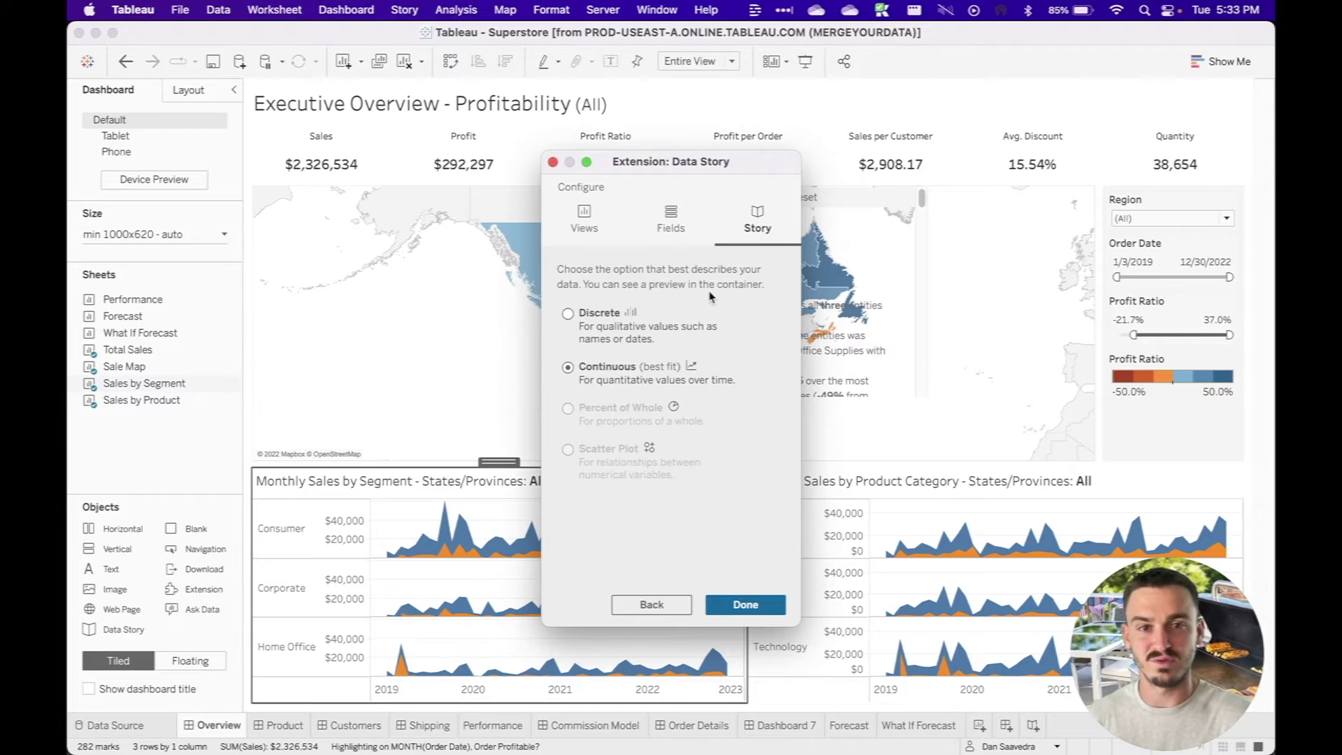
Preview Discrete versus Continuous story types and settle on Continuous (best fit).
left_click_drag(689, 162, 366, 144)
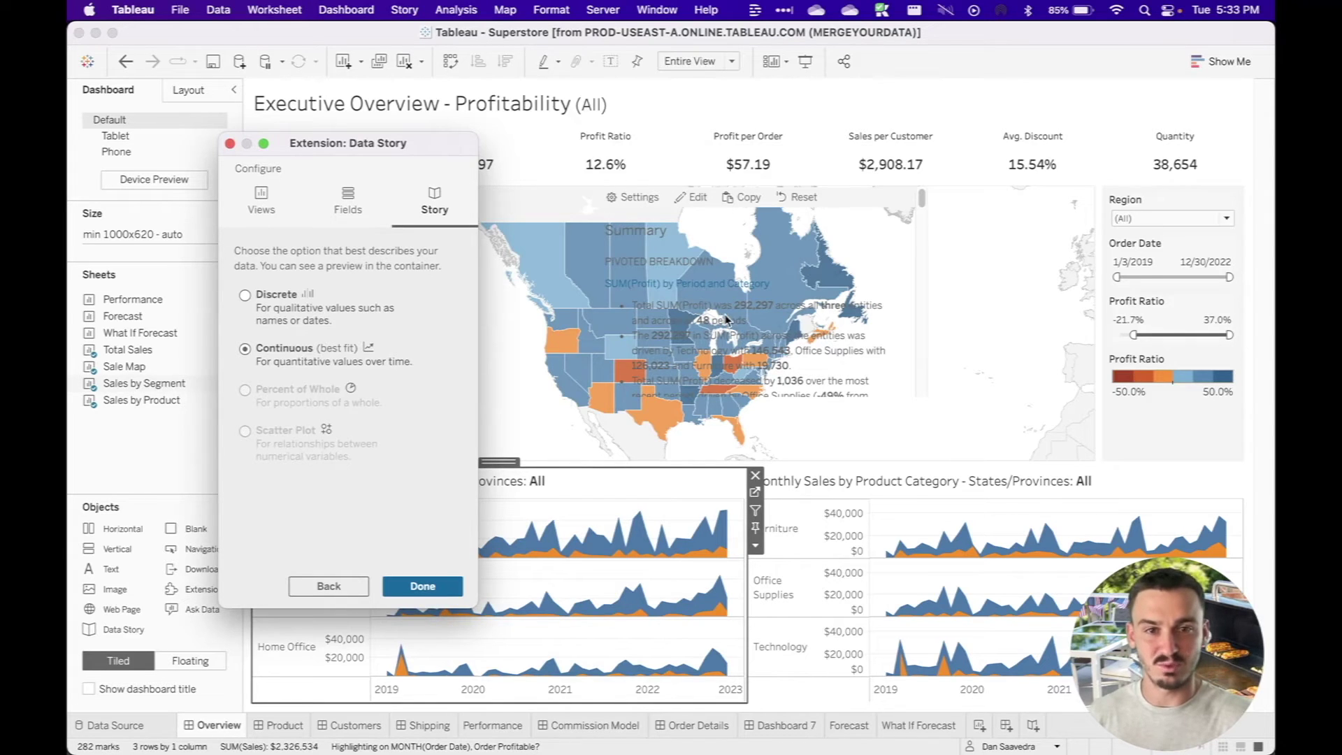
left_click(246, 294)
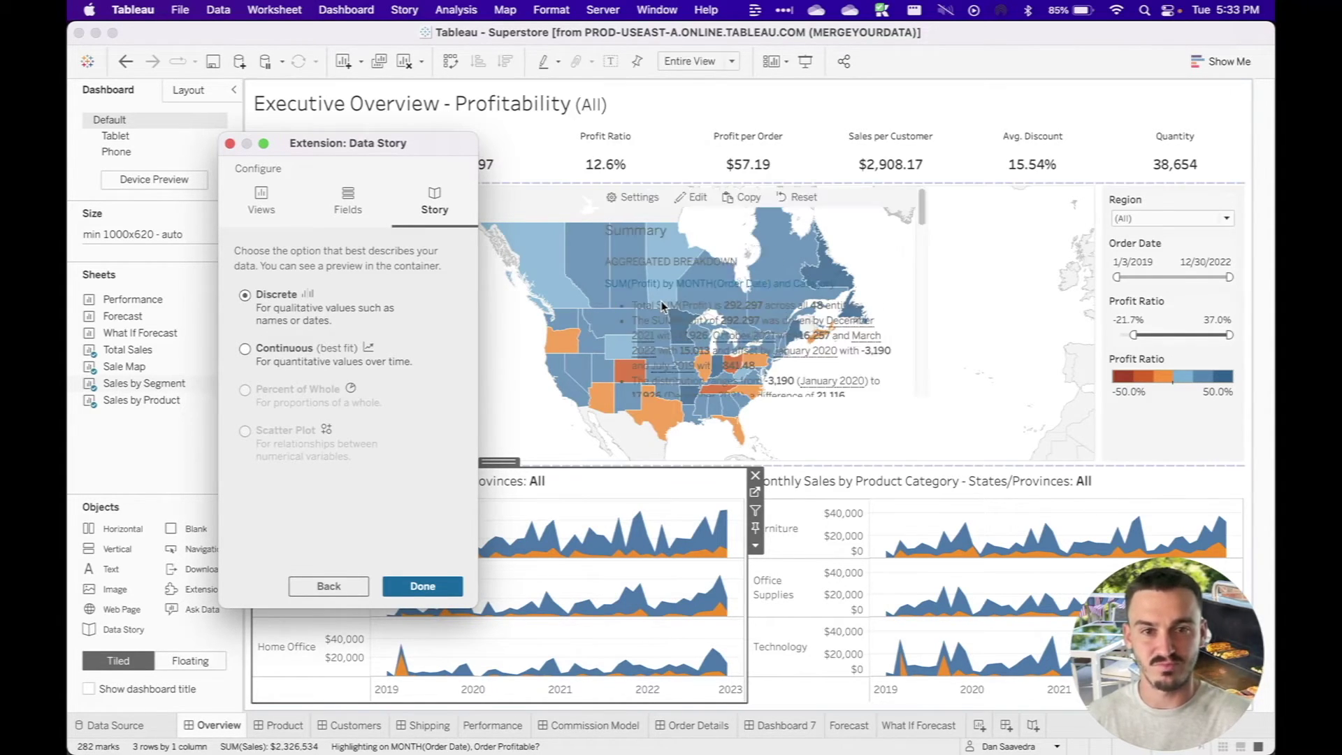
left_click(308, 349)
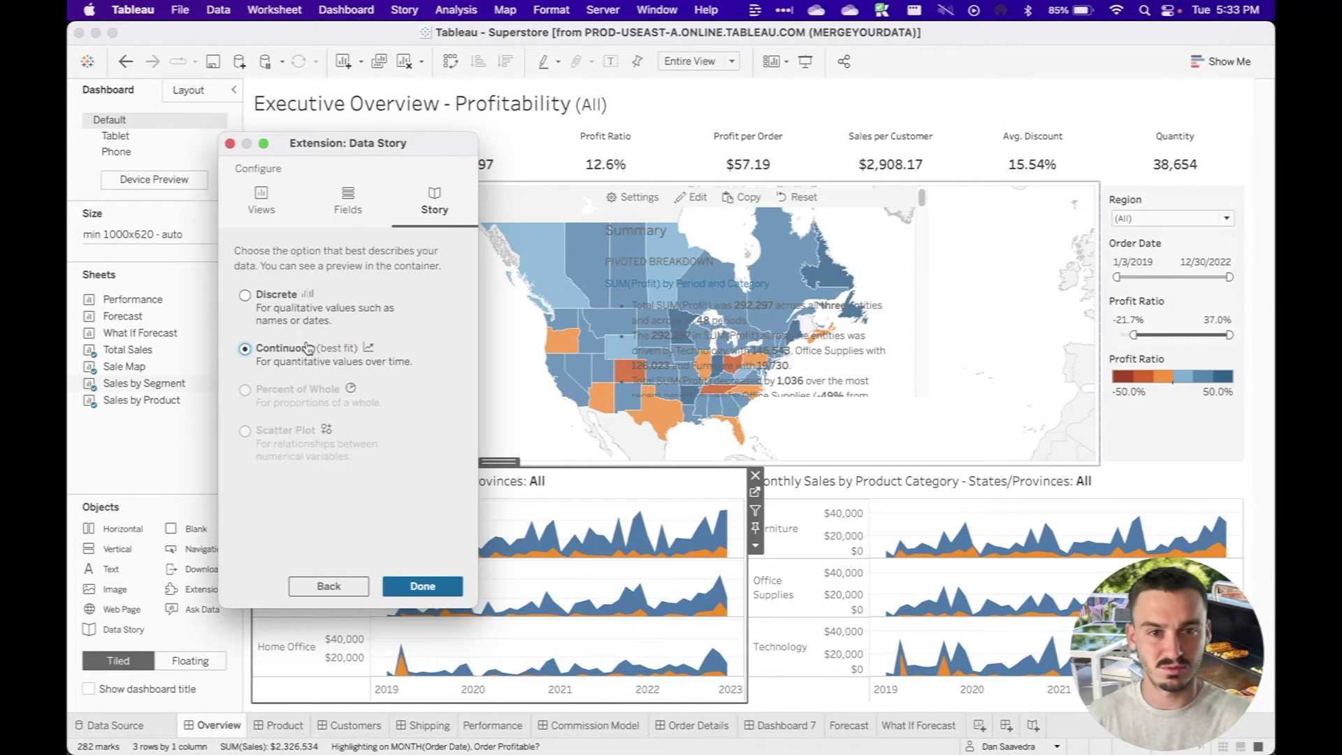
left_click(273, 296)
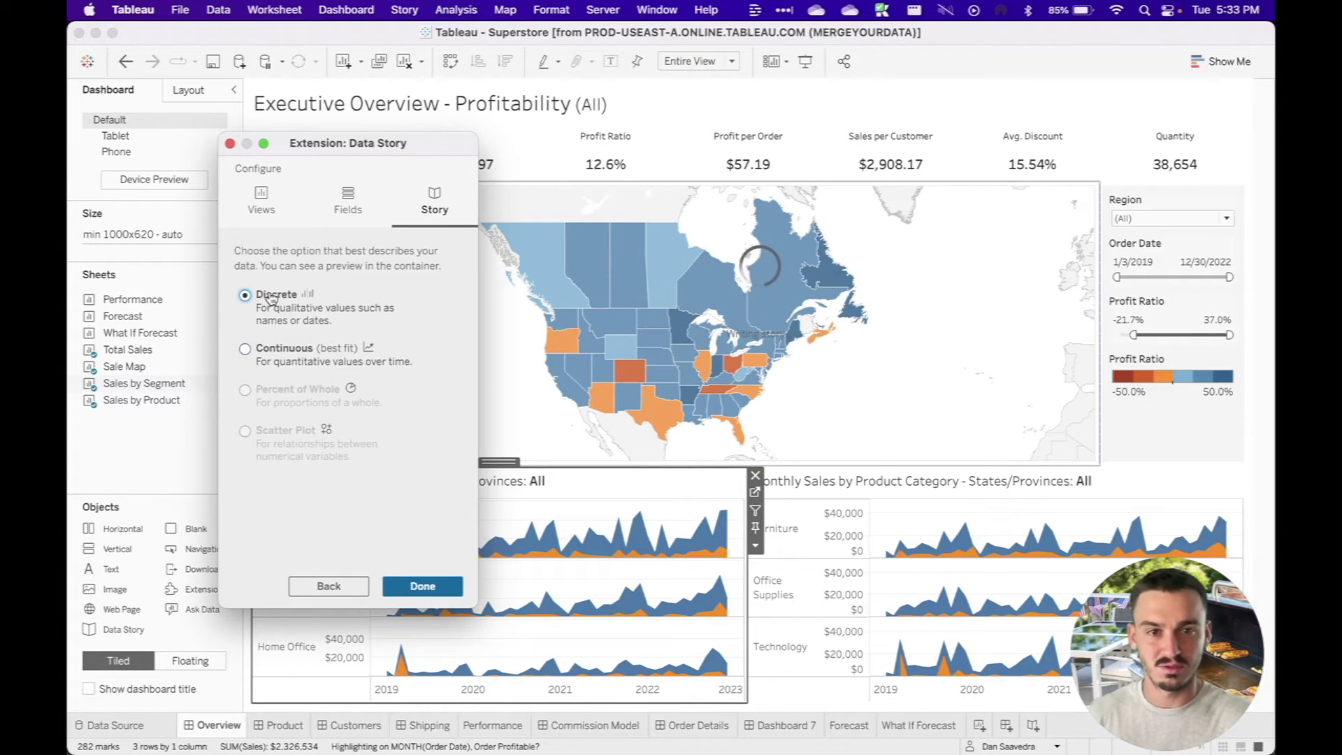
left_click(298, 350)
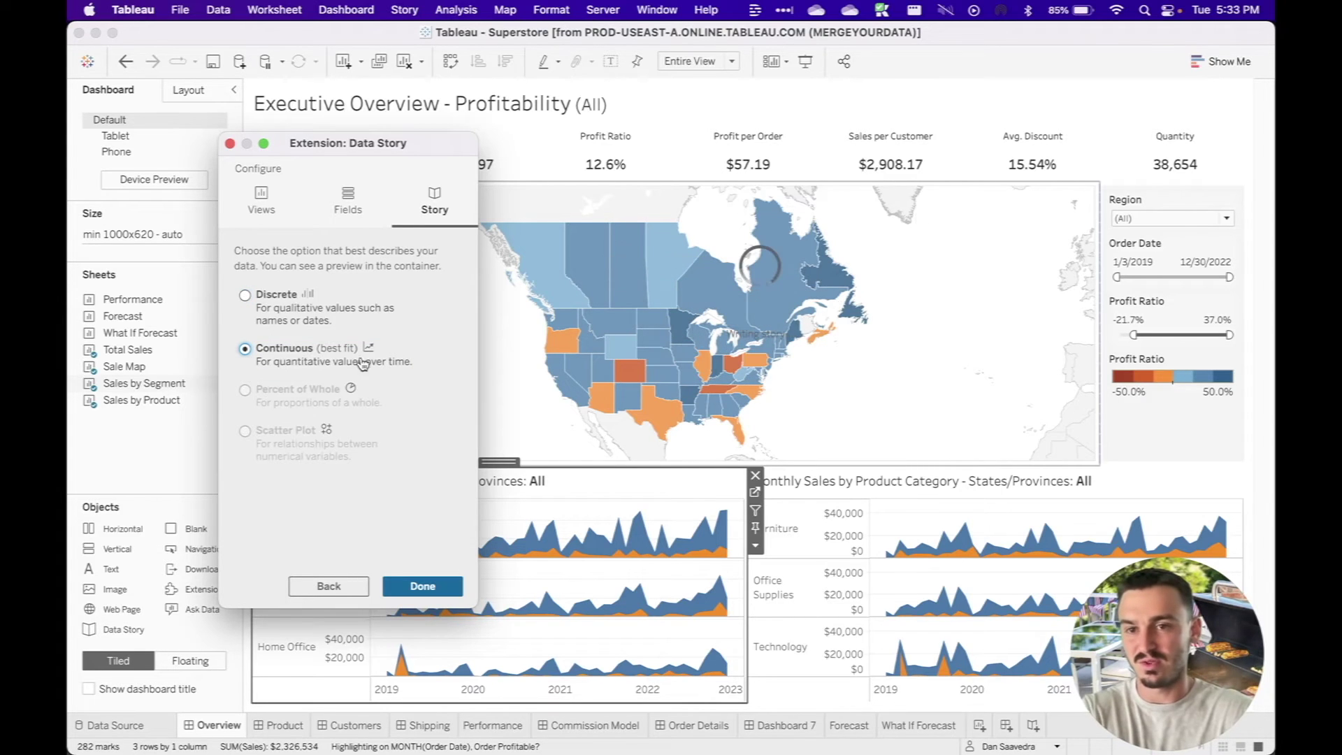
mouse_move(374, 408)
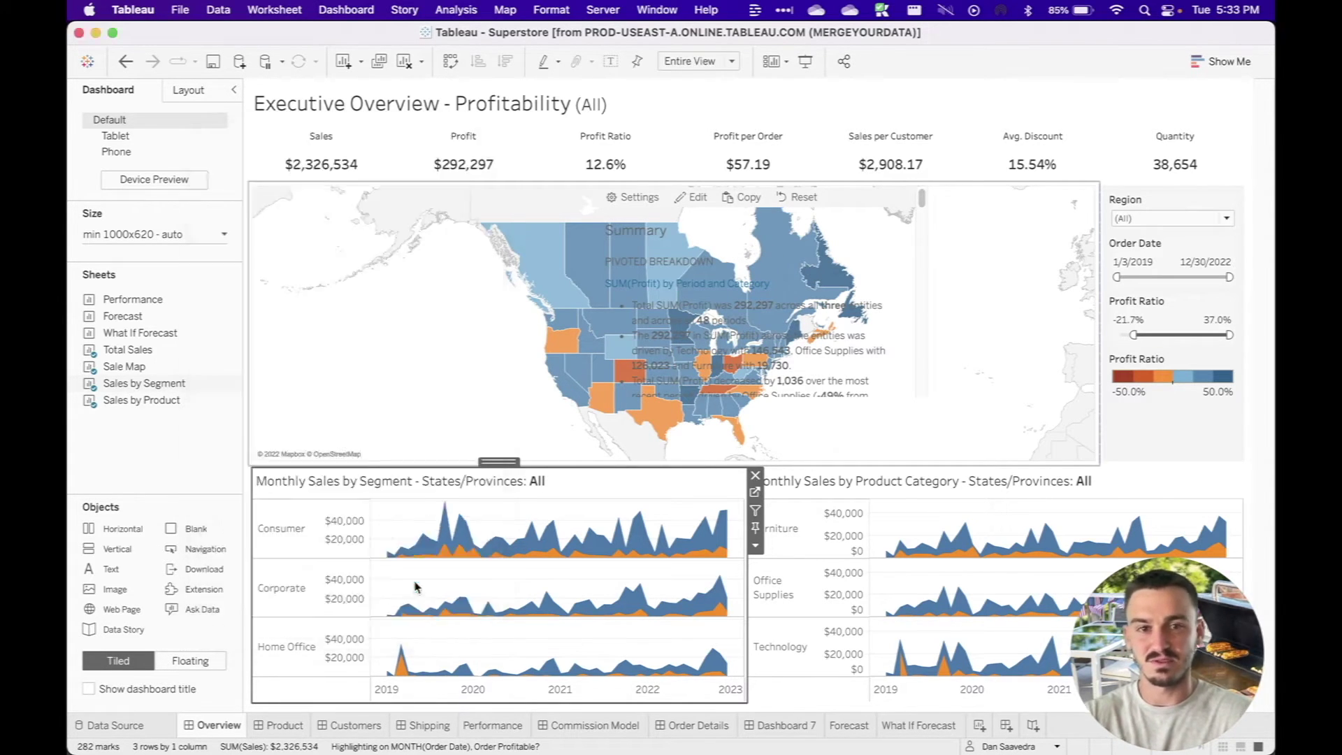
Finish the Data Story setup and give its panel a solid white background.
left_click(417, 586)
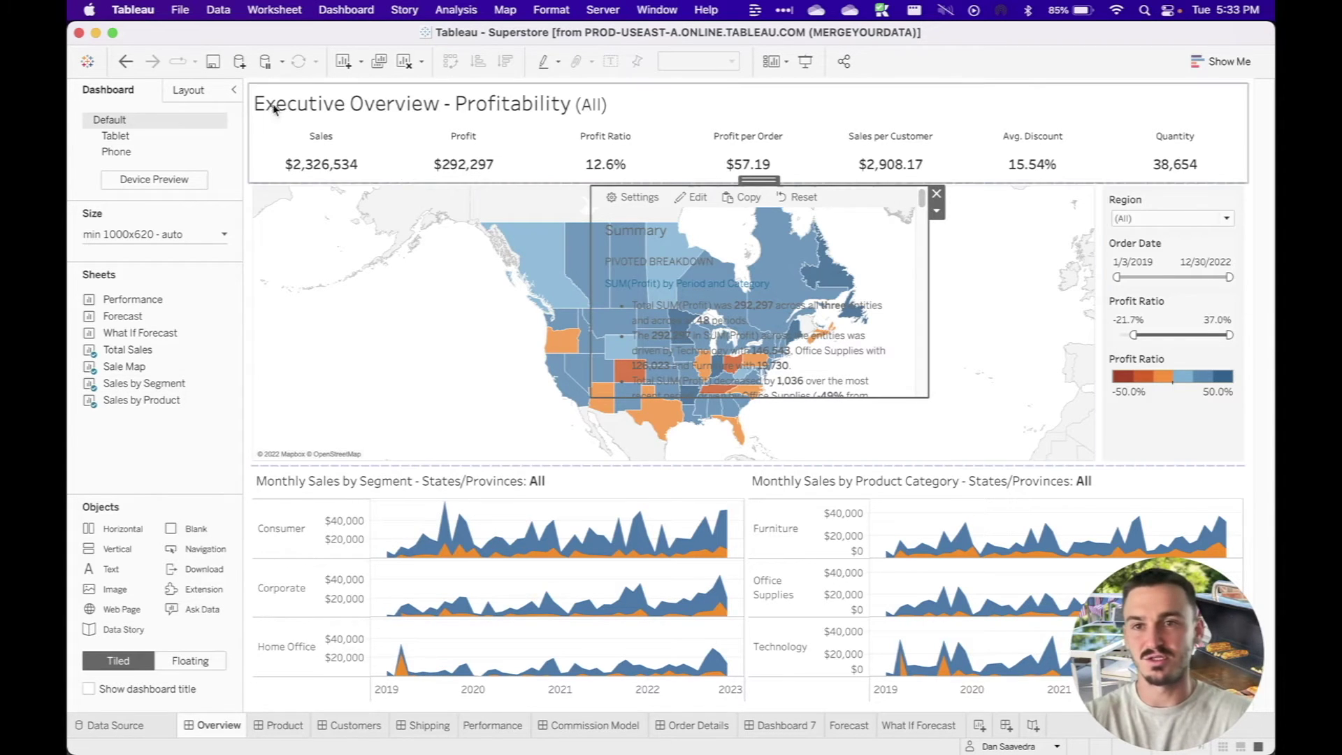
left_click(187, 92)
left_click(131, 386)
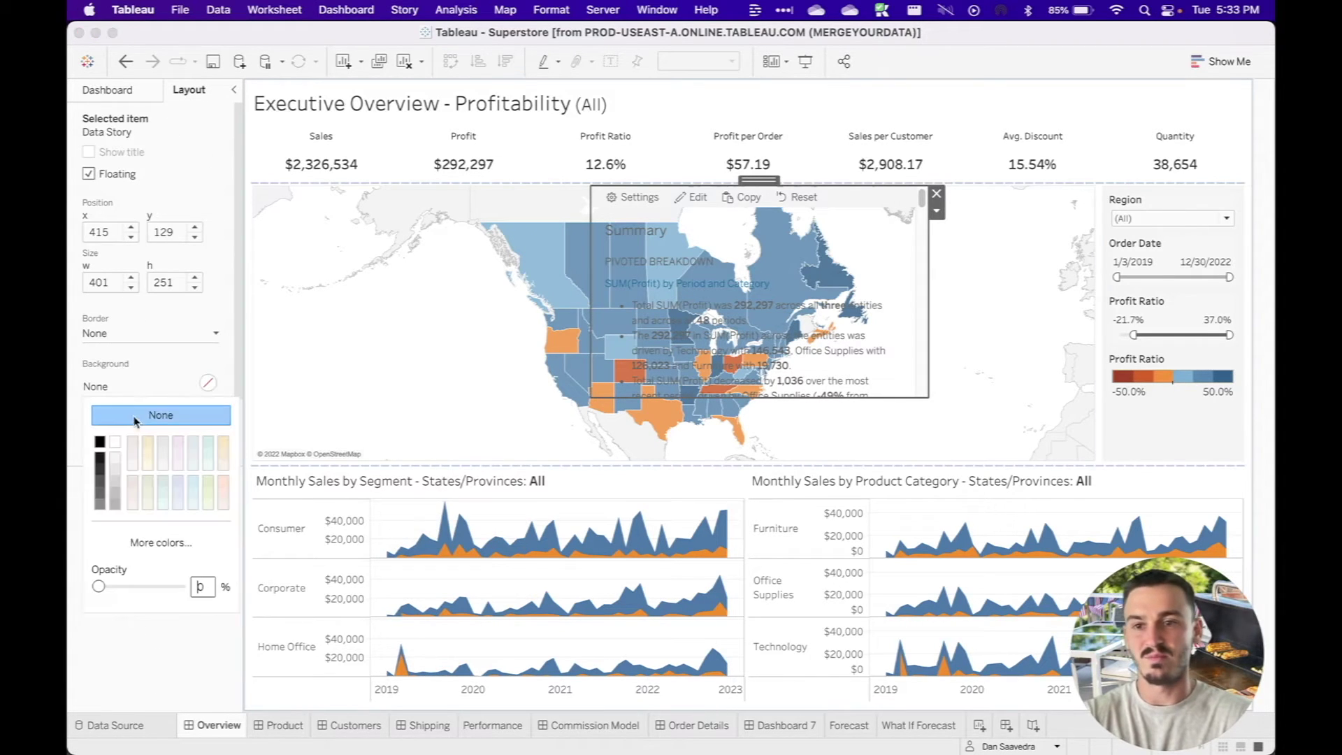
left_click(115, 442)
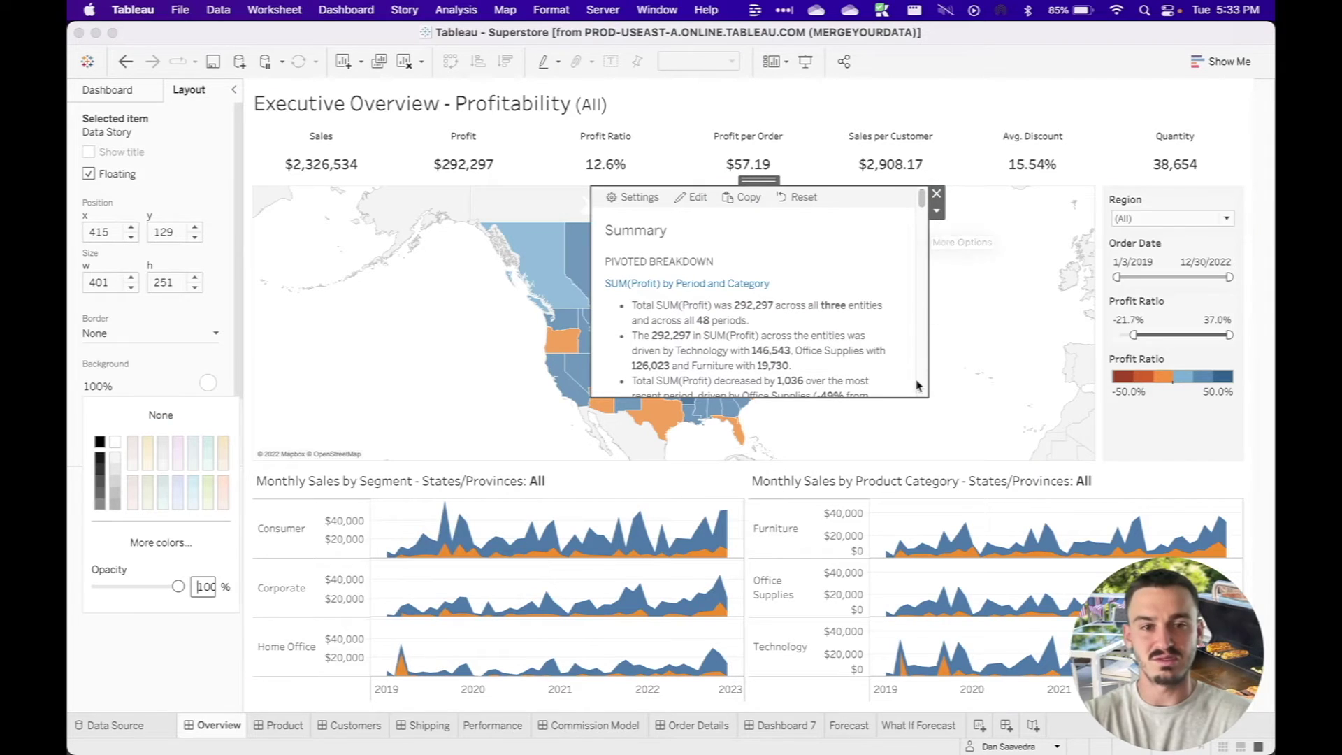
left_click(924, 396)
Enlarge the Data Story panel to 588 by 793.
left_click_drag(944, 413, 1054, 603)
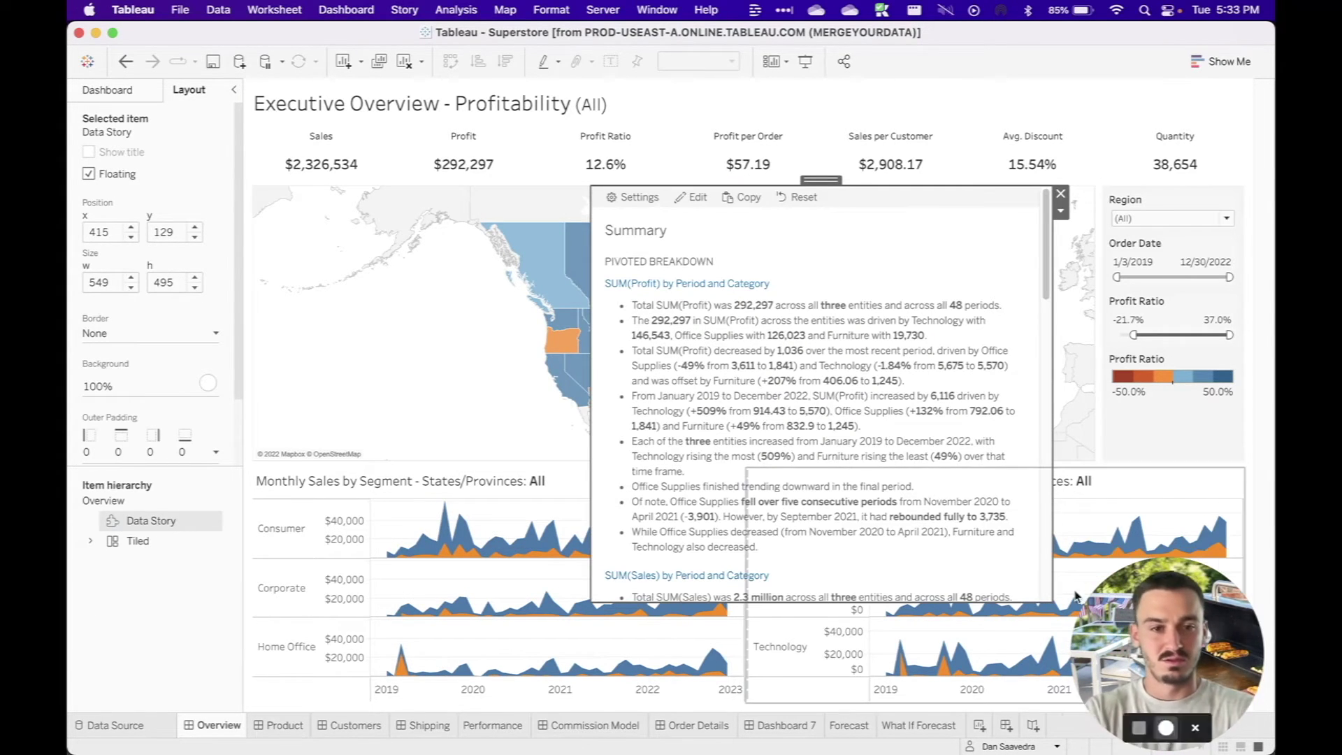
left_click_drag(1050, 600, 1034, 727)
left_click_drag(592, 187, 539, 65)
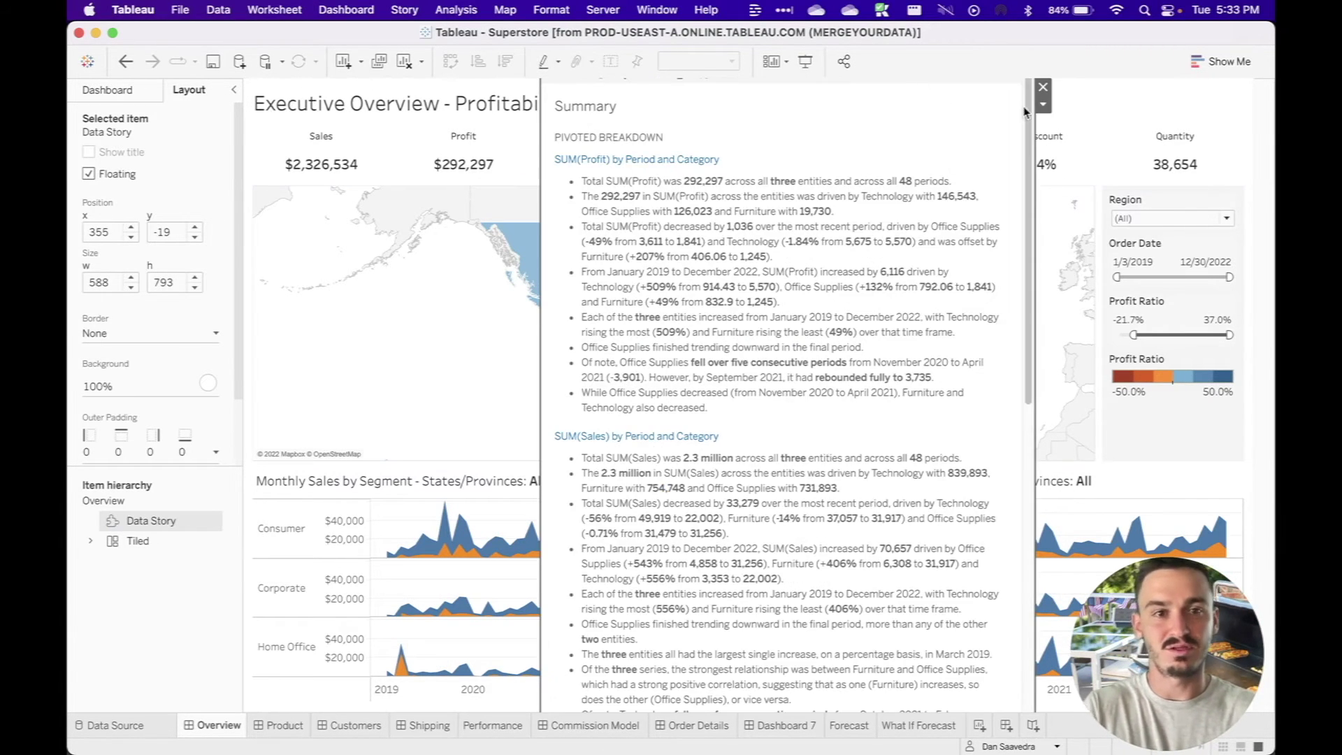
Add a Show/Hide button for the story panel and nudge it slightly down.
left_click(1043, 104)
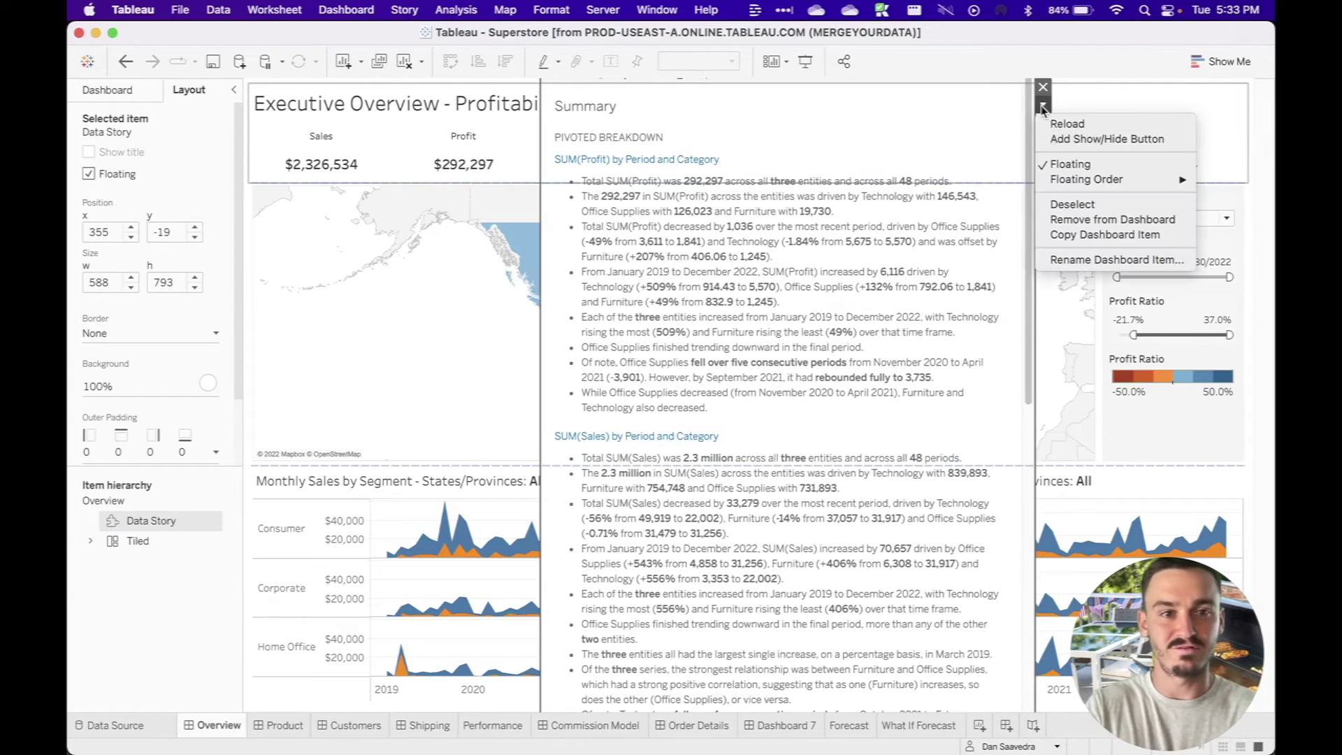
left_click(1064, 139)
left_click_drag(1045, 96, 1044, 116)
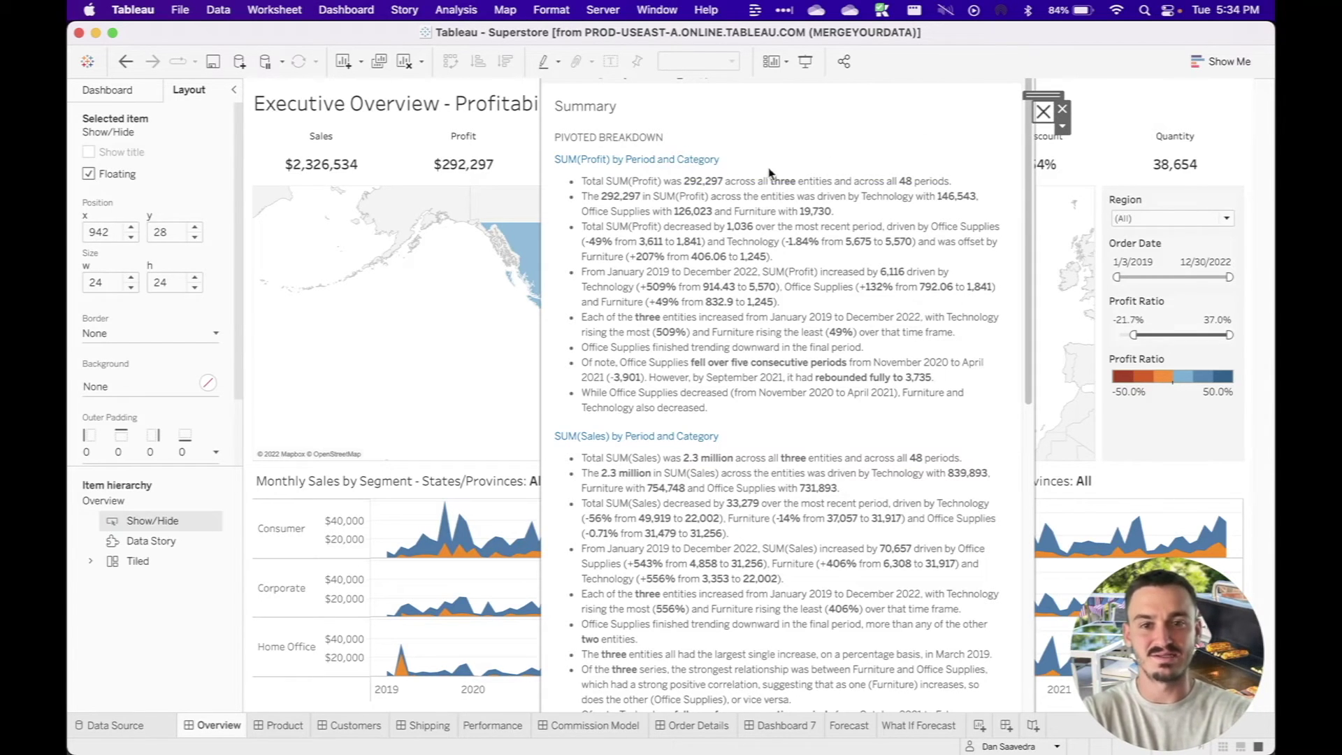
scroll(710, 316, "down", 10)
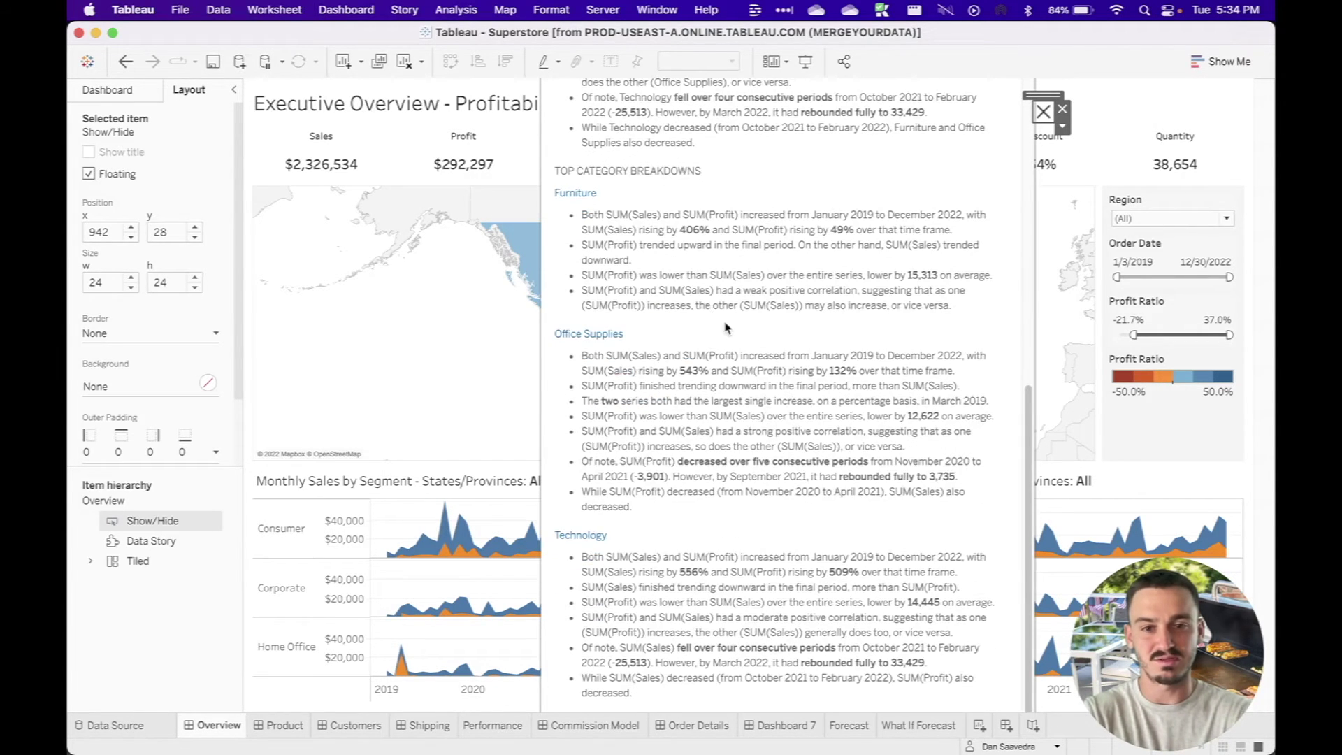
Widen the selected Data Story panel to 591 px and set its y position to 0.
scroll(727, 329, "up", 15)
left_click(639, 109)
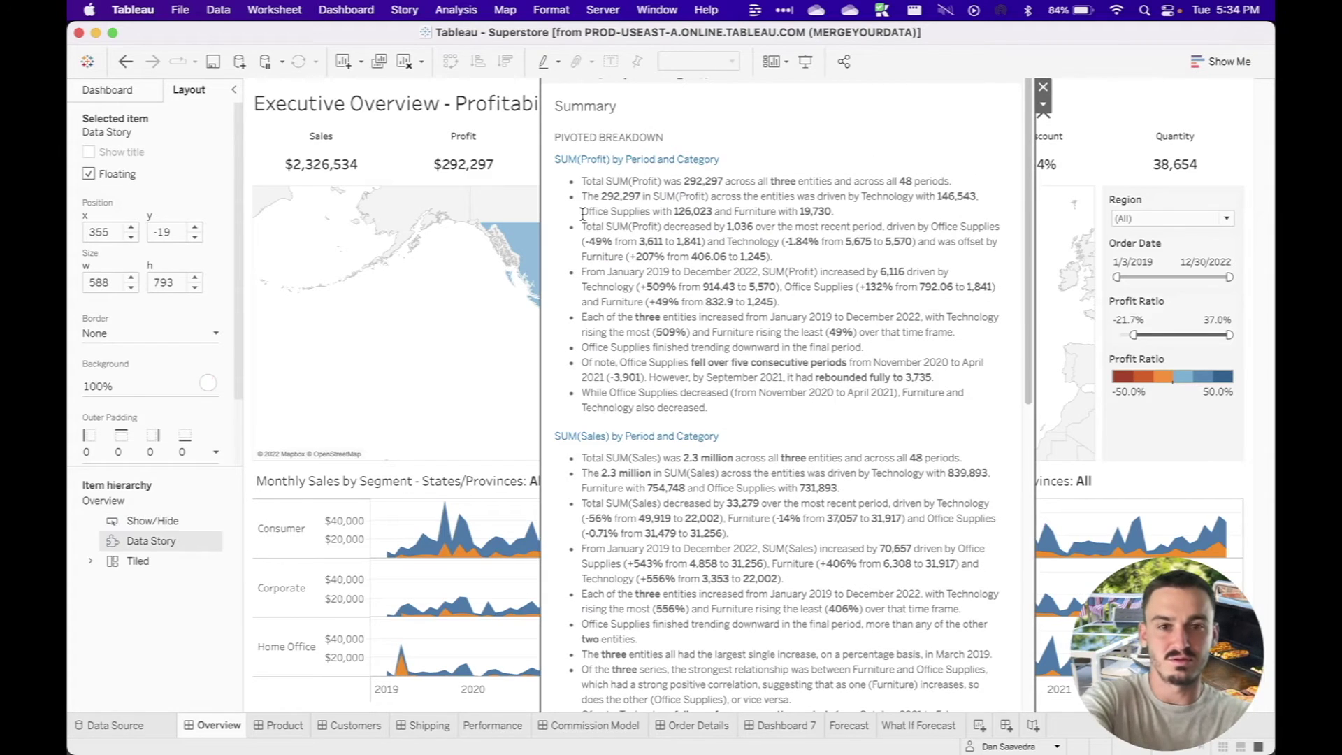
scroll(587, 210, "down", 5)
scroll(207, 366, "down", 3)
left_click(130, 212)
left_click(131, 212)
left_click(131, 212)
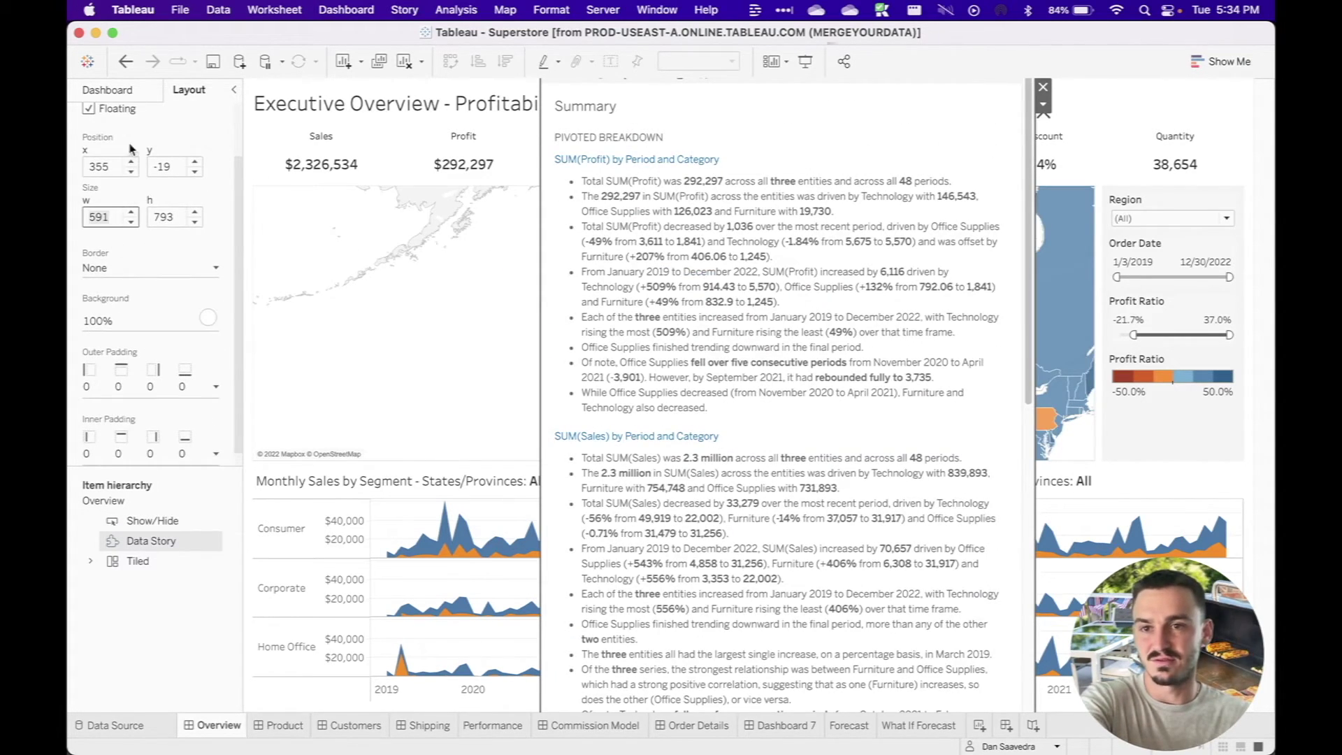
double_click(166, 165)
type("0")
key("Return")
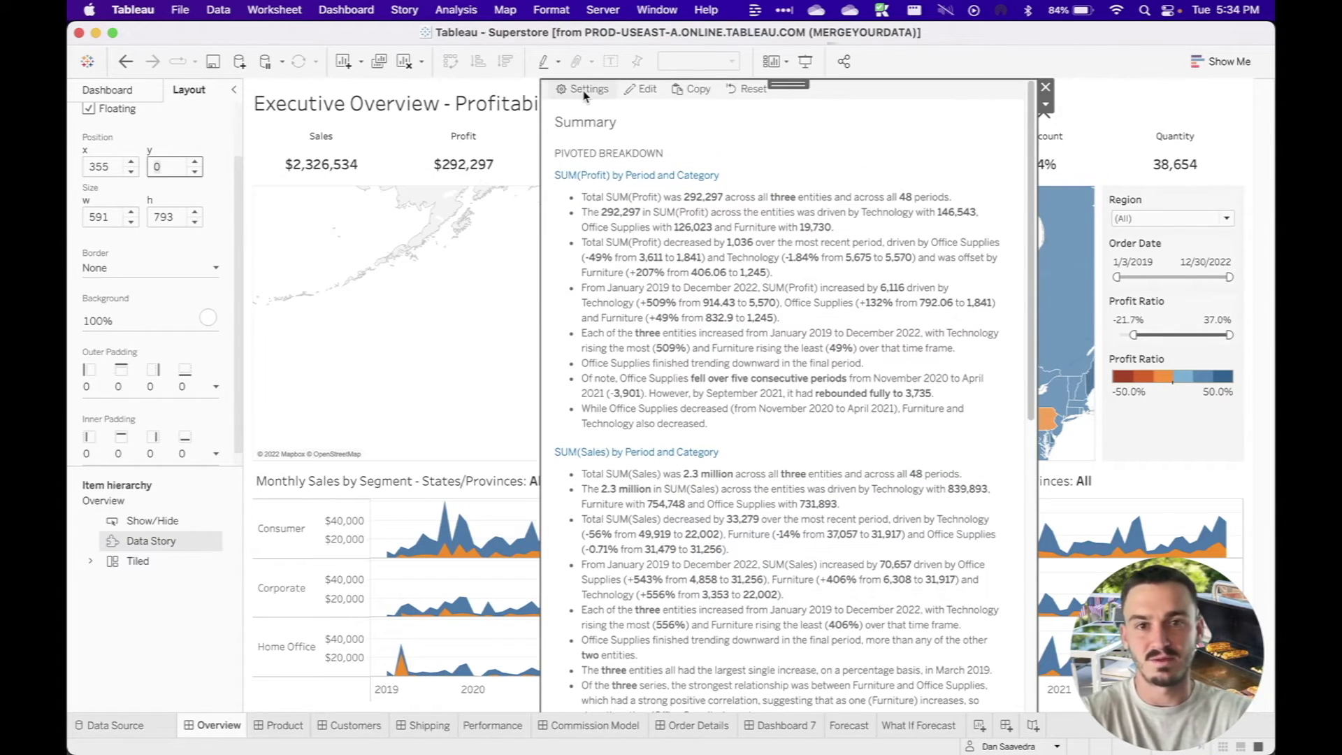
left_click(636, 91)
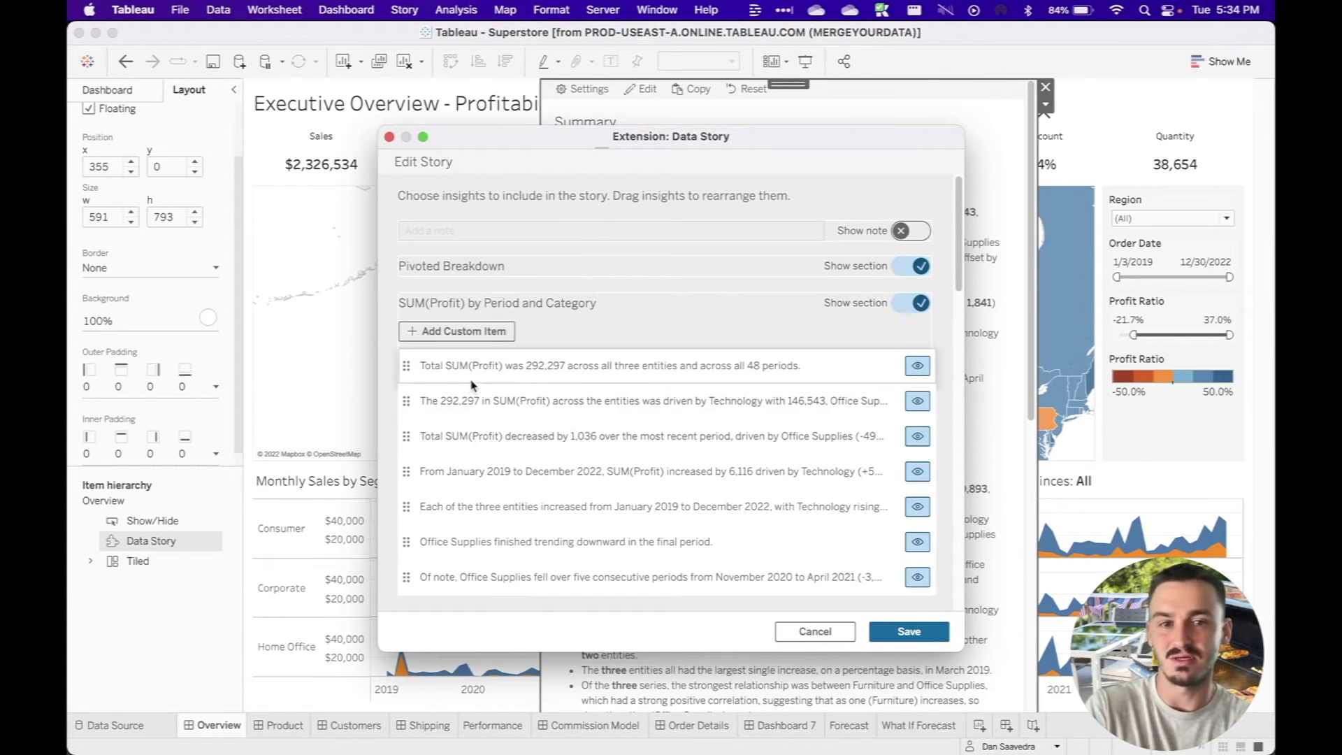
scroll(503, 378, "down", 2)
scroll(504, 378, "down", 15)
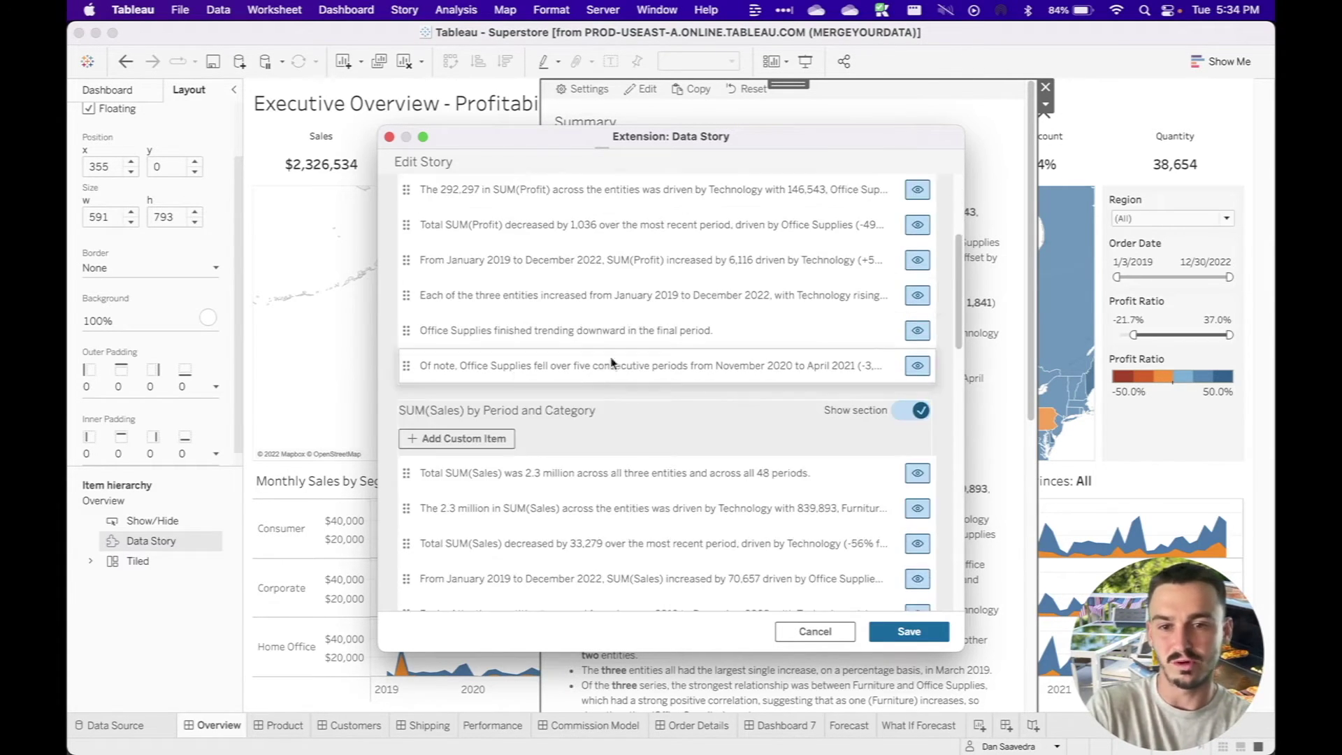
scroll(840, 397, "up", 15)
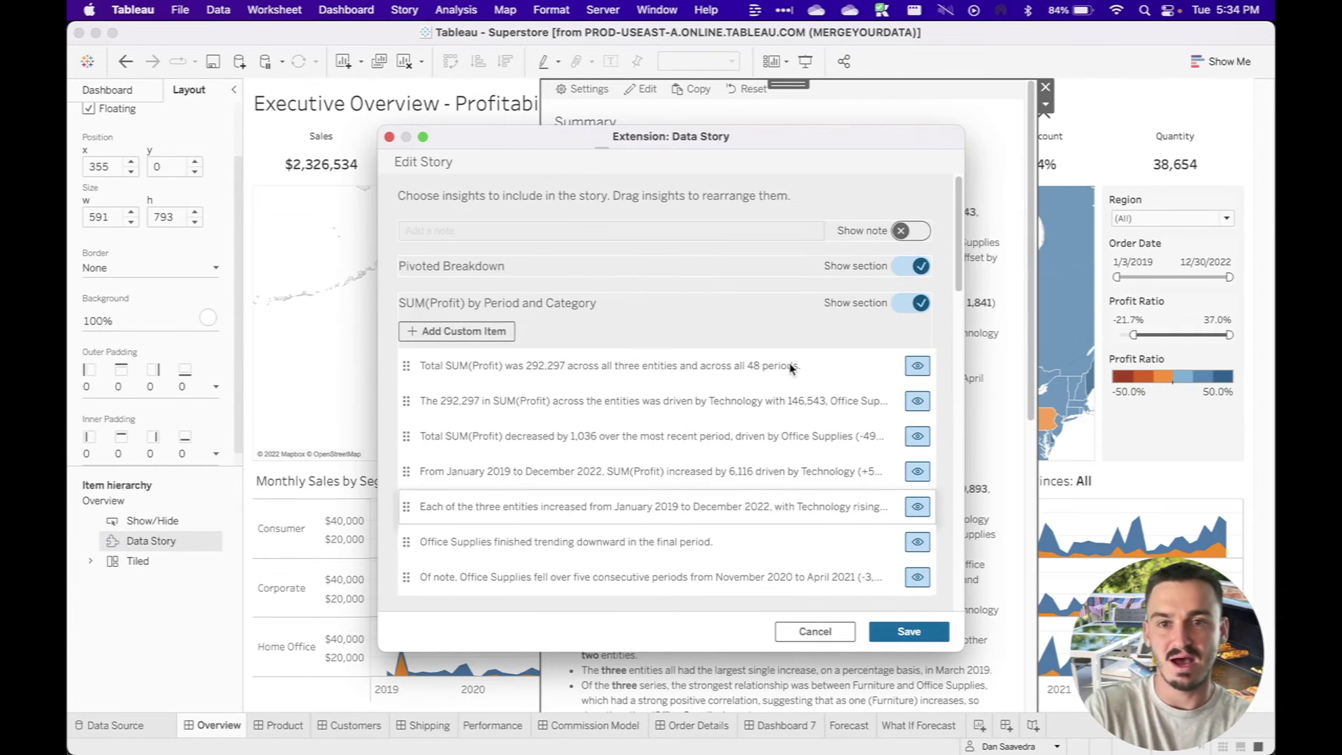
scroll(526, 388, "down", 15)
scroll(526, 388, "down", 15)
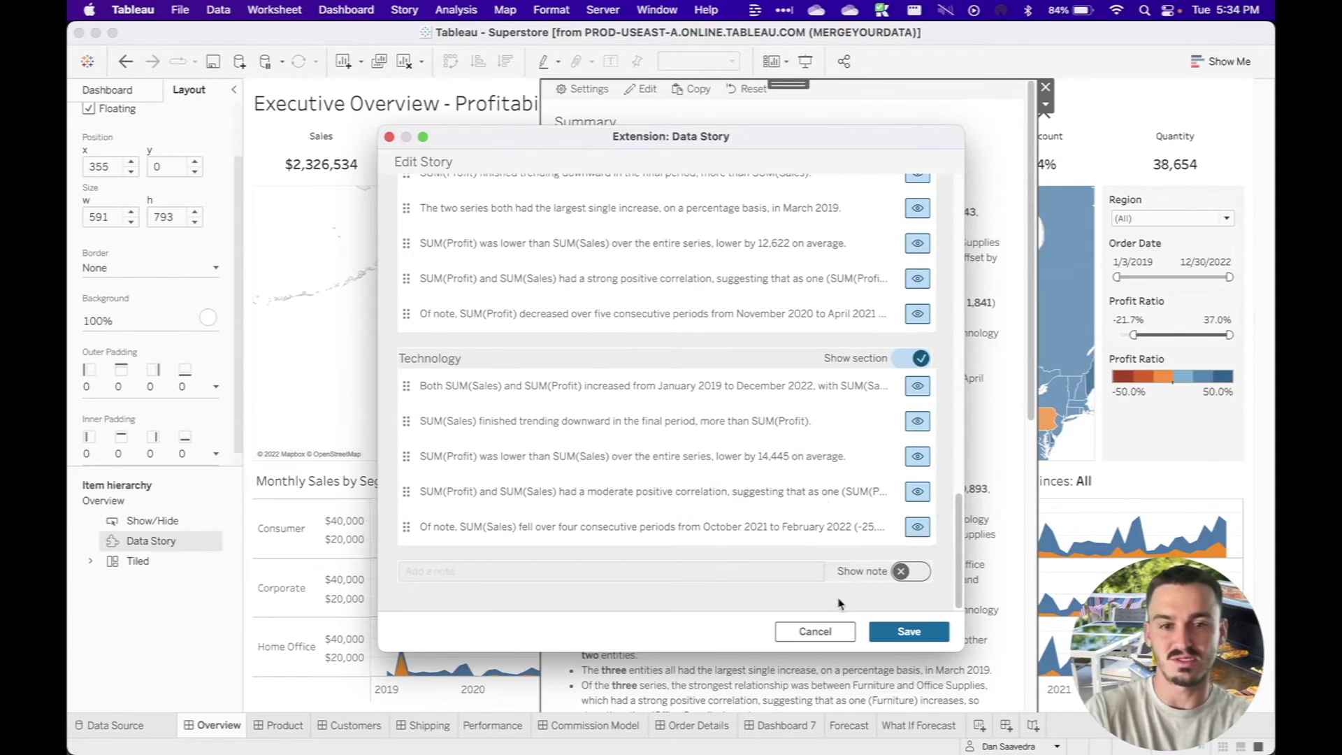
scroll(699, 419, "up", 15)
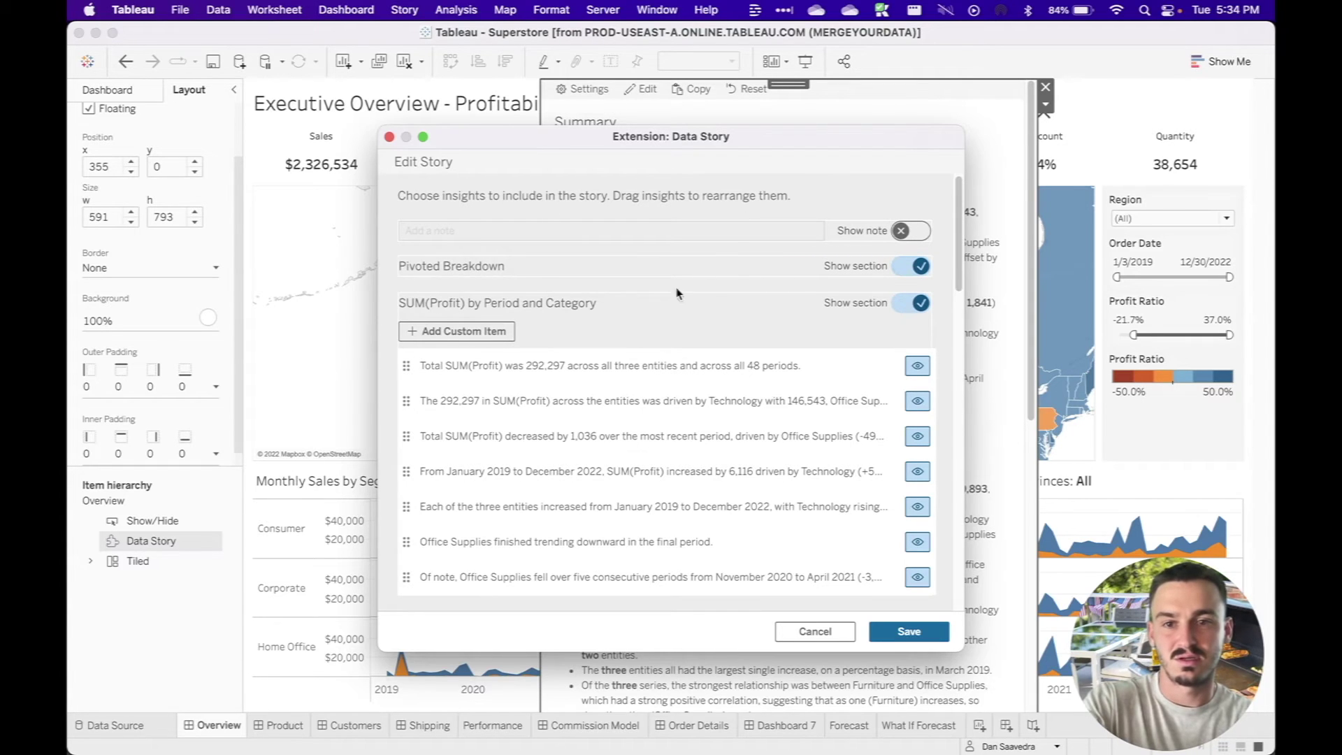
left_click(451, 332)
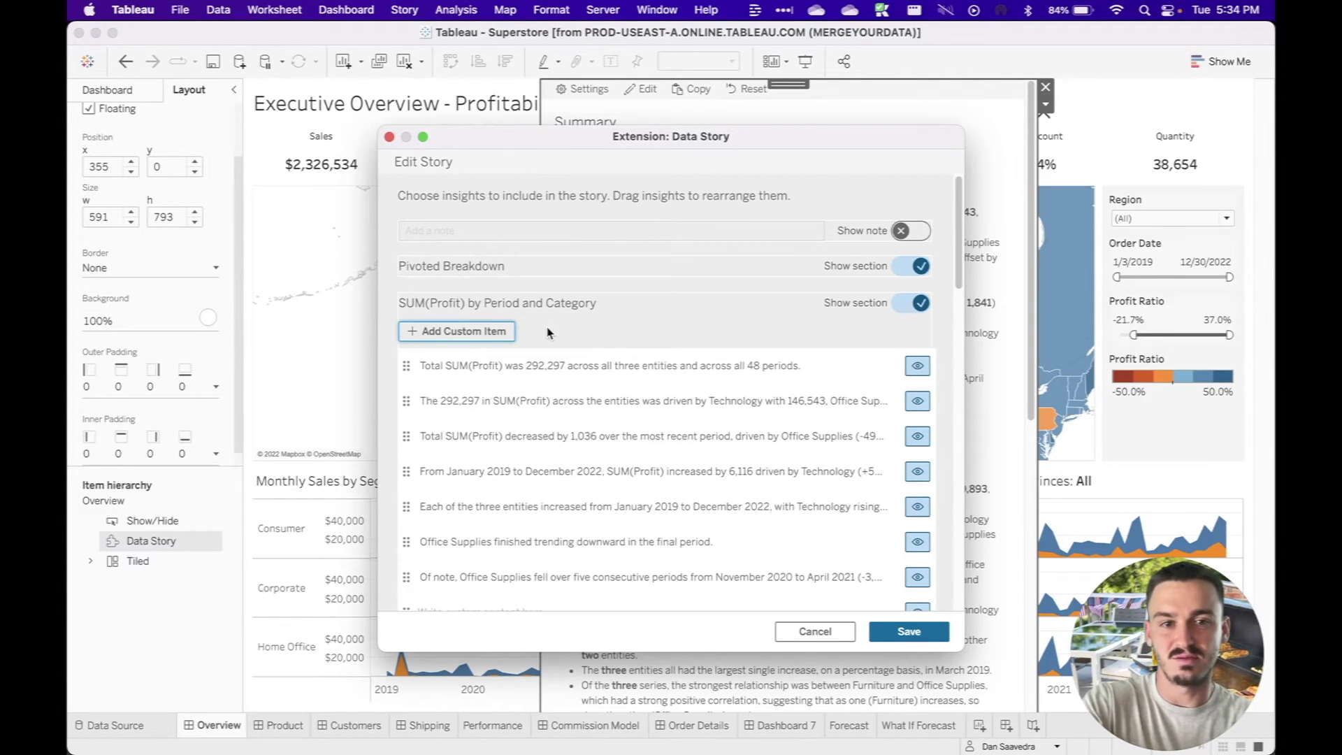
scroll(711, 420, "down", 5)
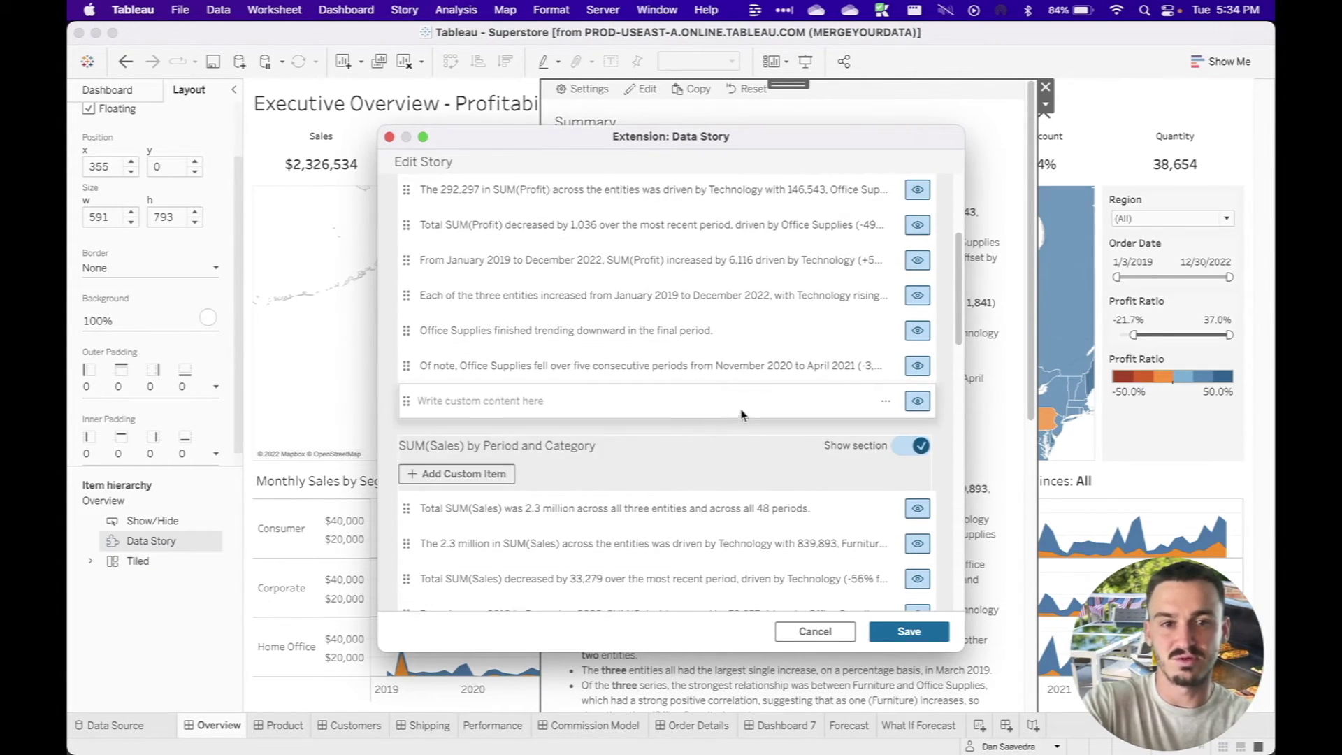
left_click(741, 409)
left_click(885, 401)
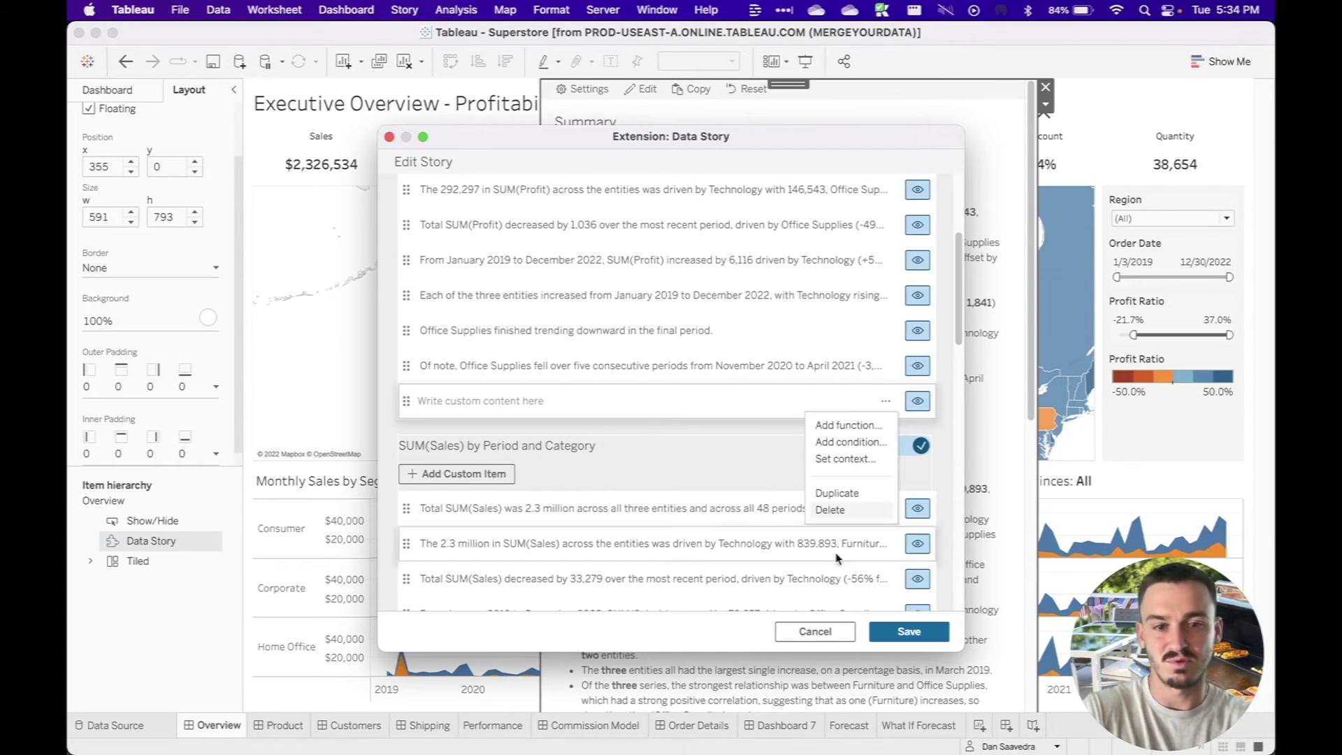
left_click(815, 631)
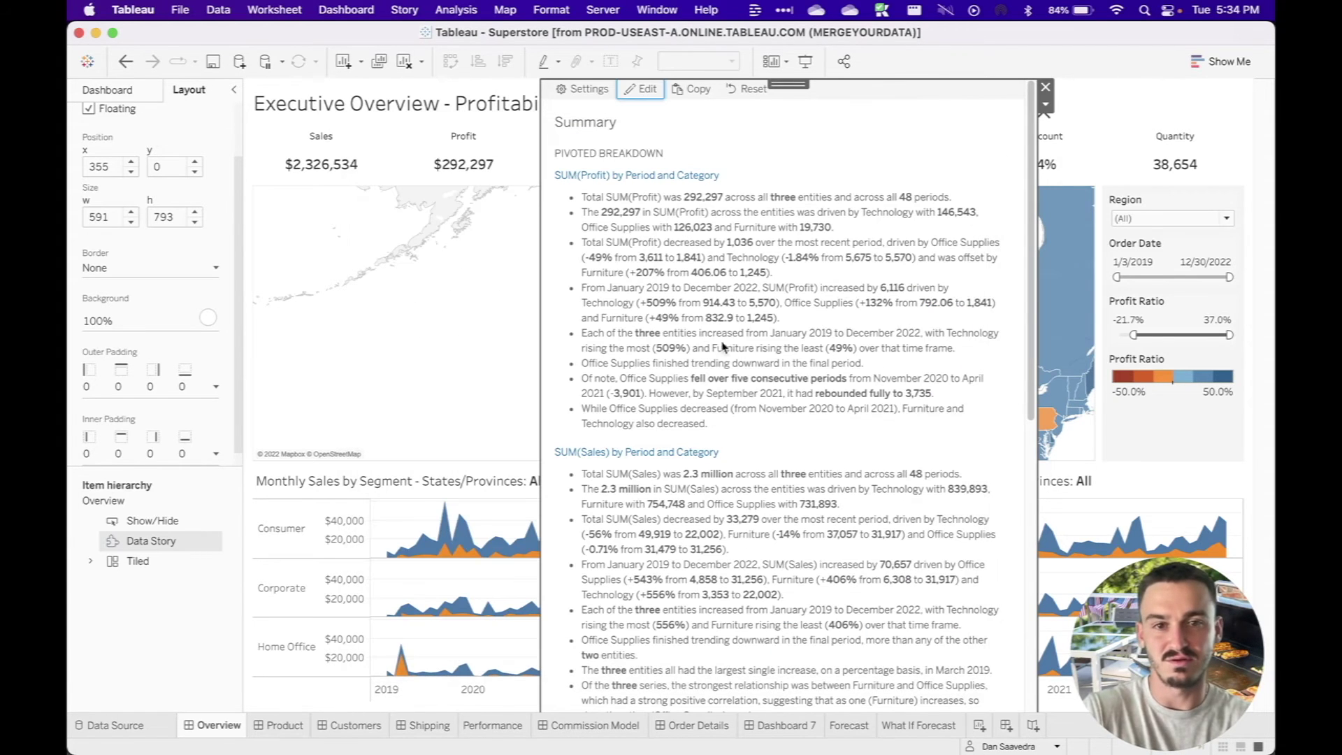
In Data Story settings, choose low verbosity, allow viewers to change it, and show SUM(Profit)'s label.
left_click(583, 89)
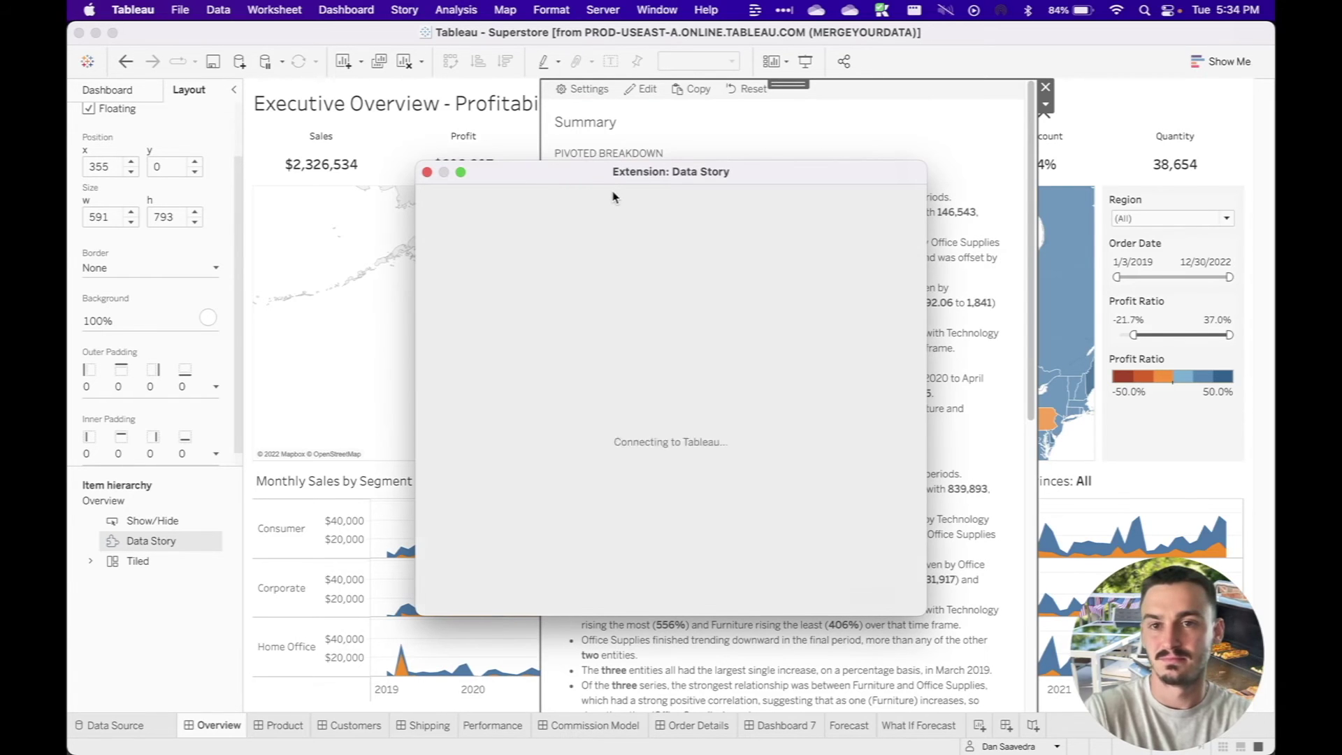
left_click(584, 231)
left_click_drag(659, 183, 322, 128)
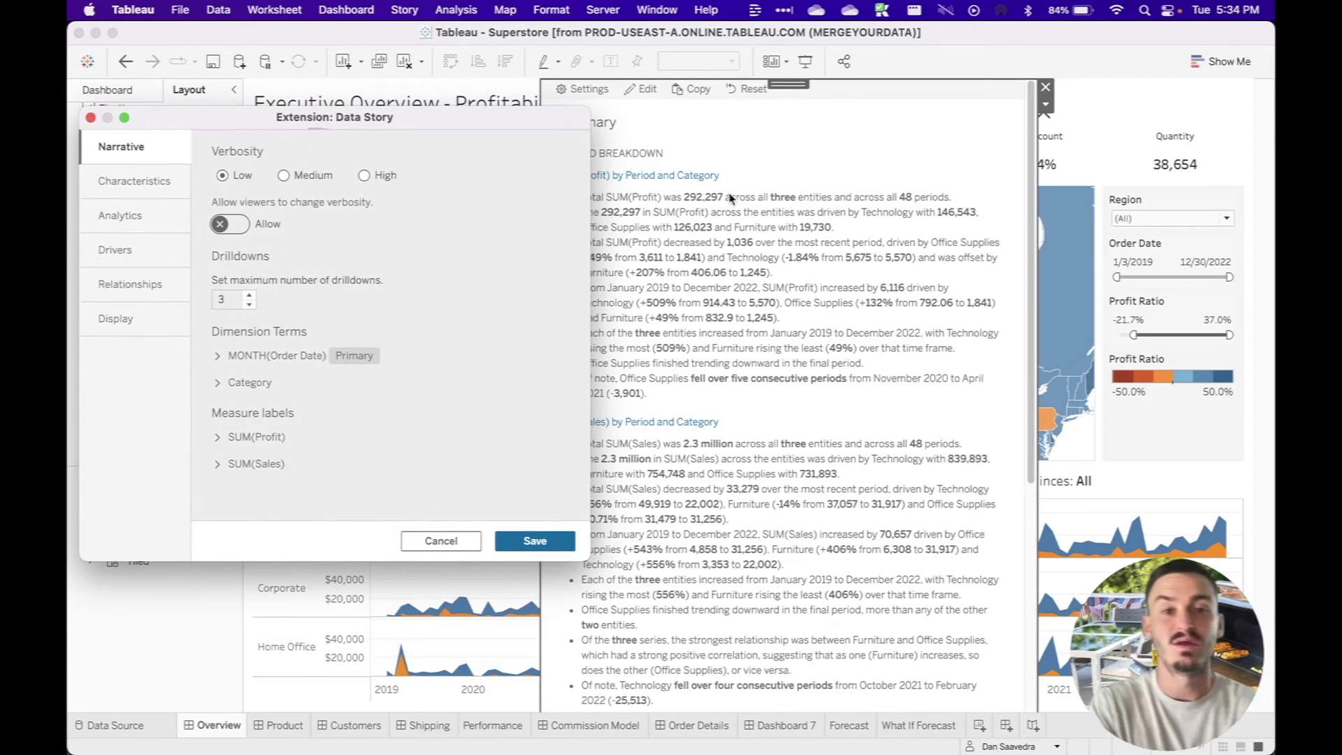
left_click(236, 231)
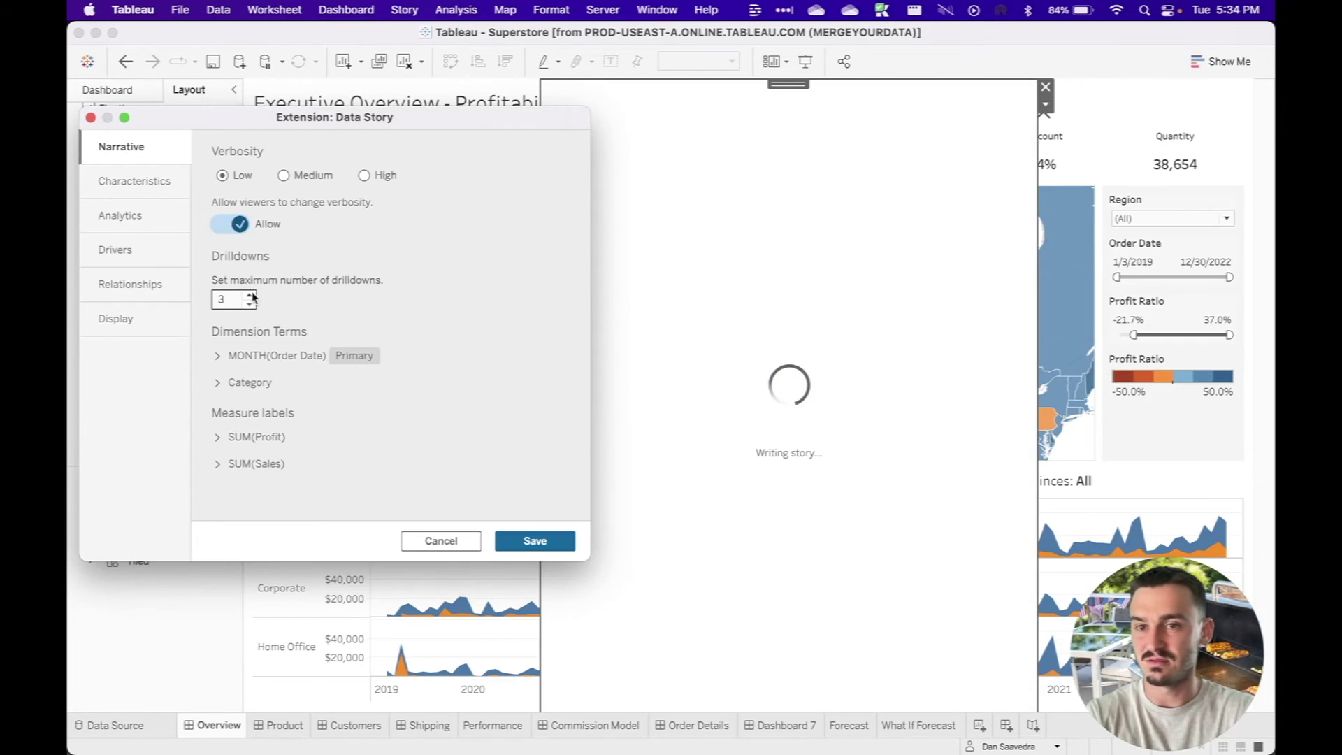
left_click(221, 440)
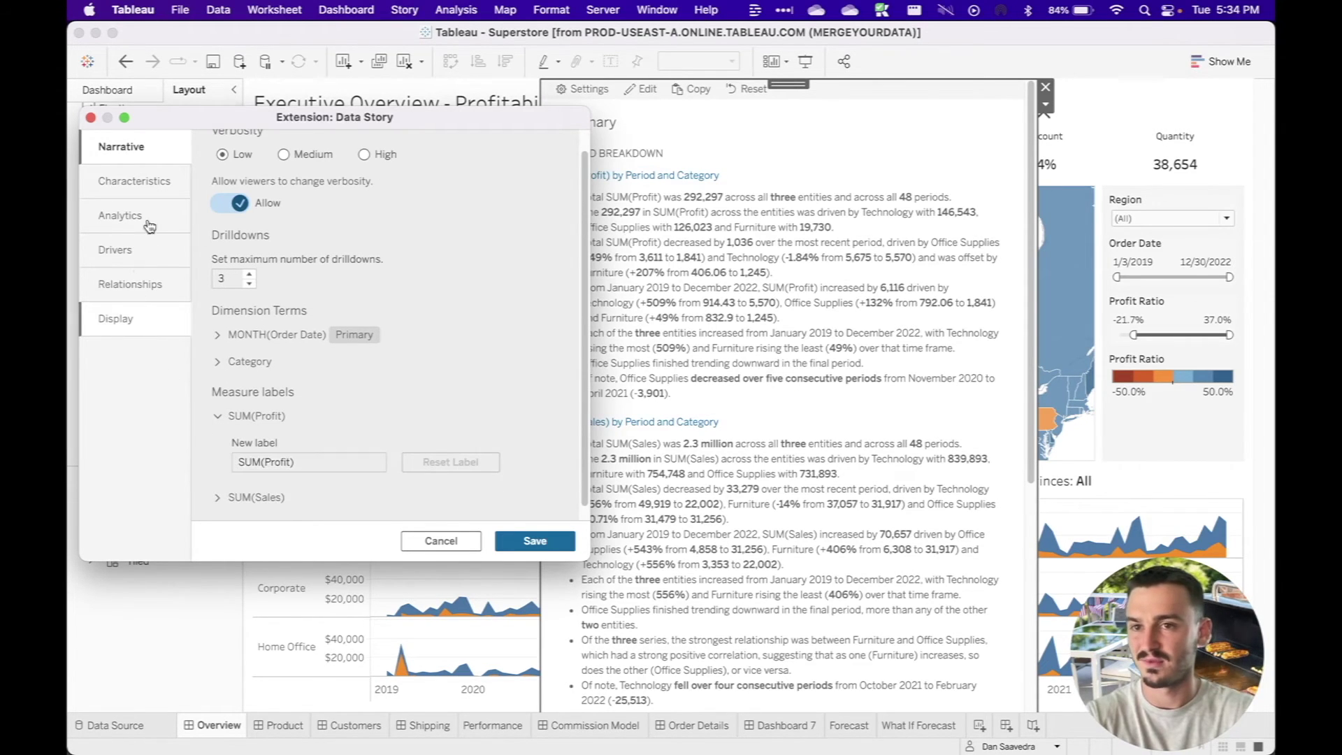
Review the Characteristics, Analytics, Drivers, Relationships and Display tabs, then cancel without saving.
left_click(157, 179)
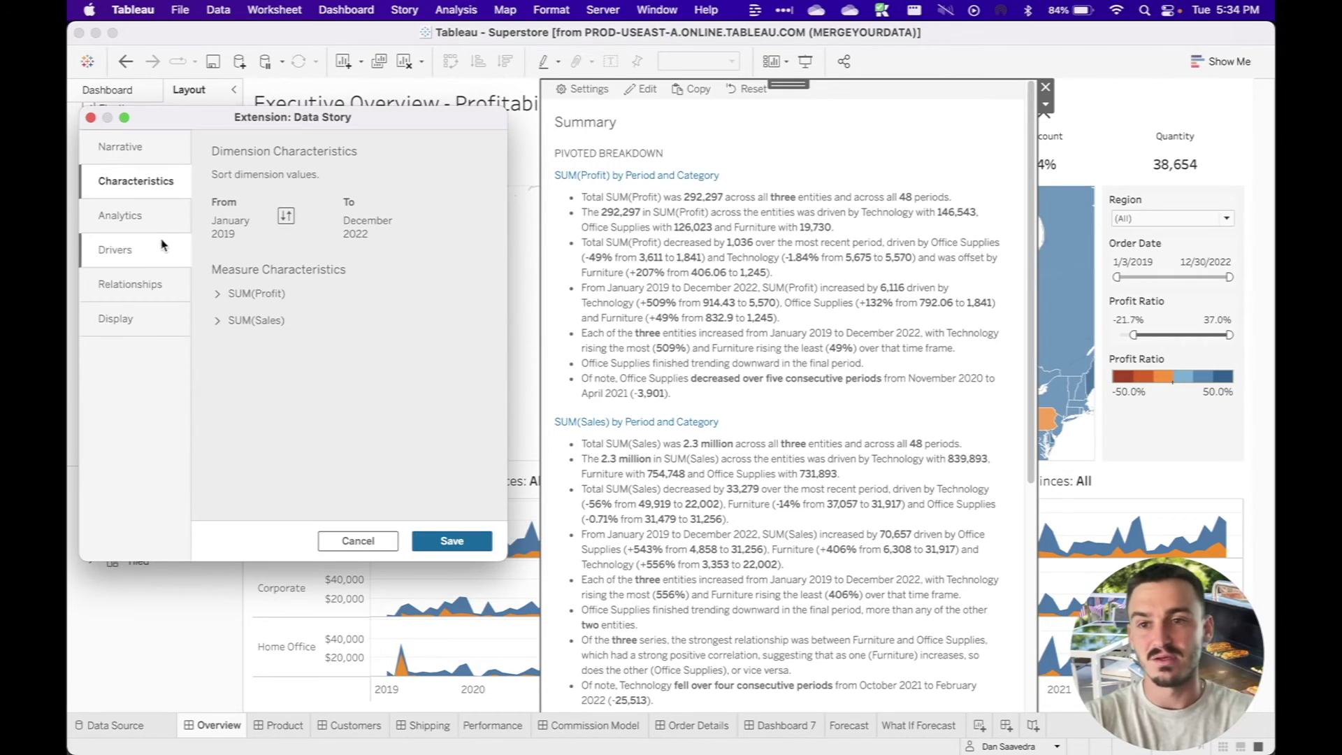
left_click(132, 218)
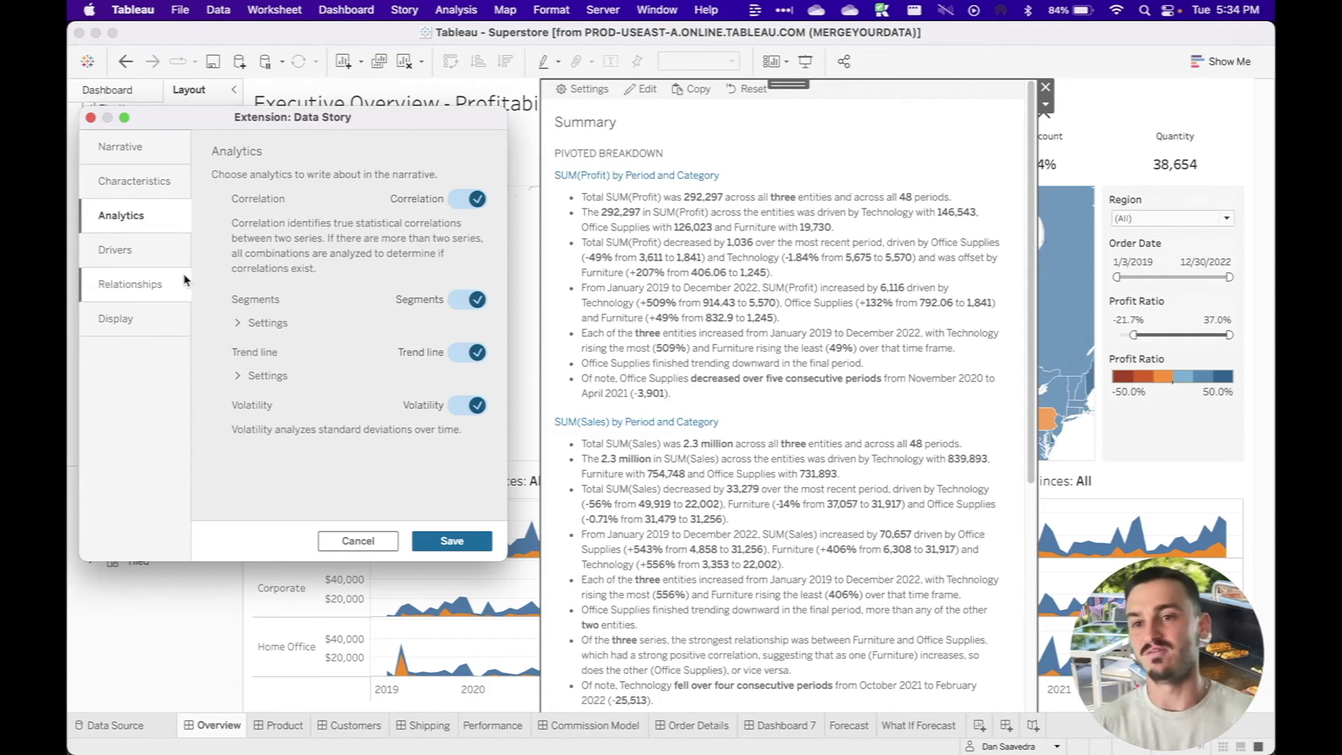
left_click(150, 252)
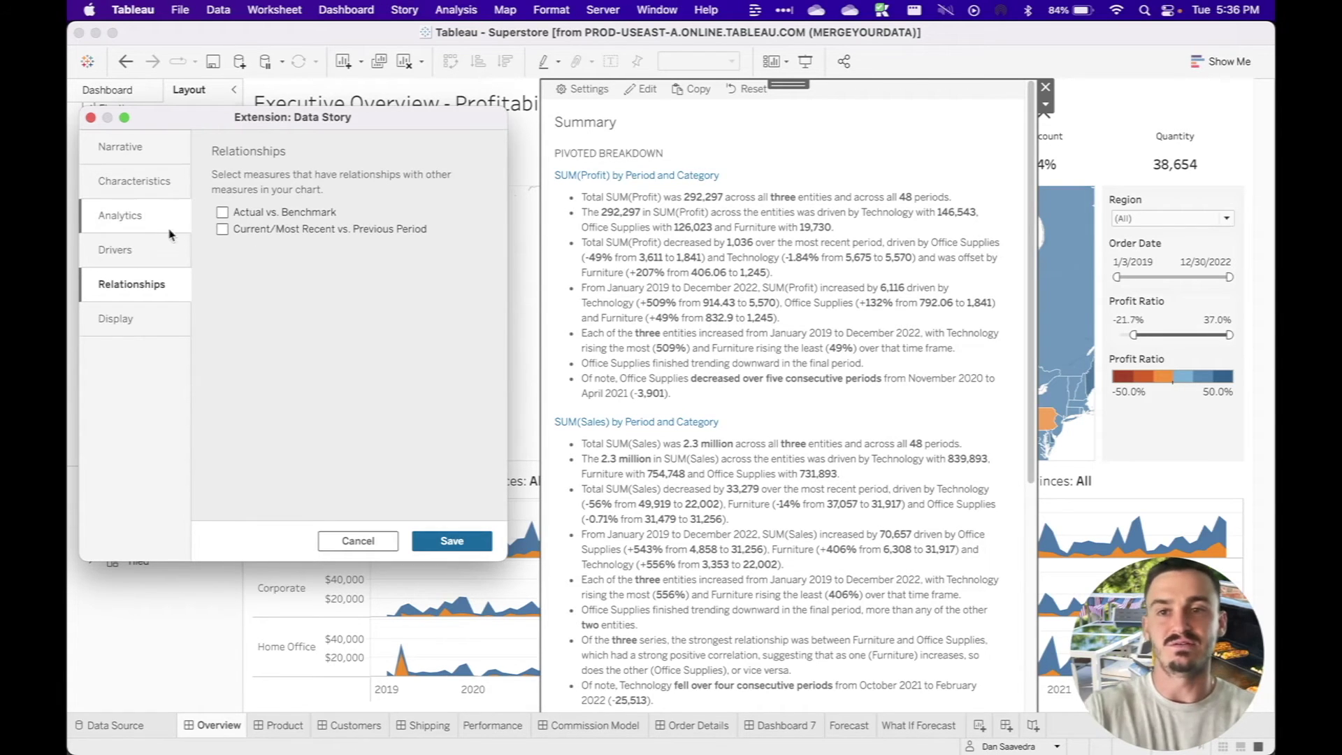
left_click(161, 327)
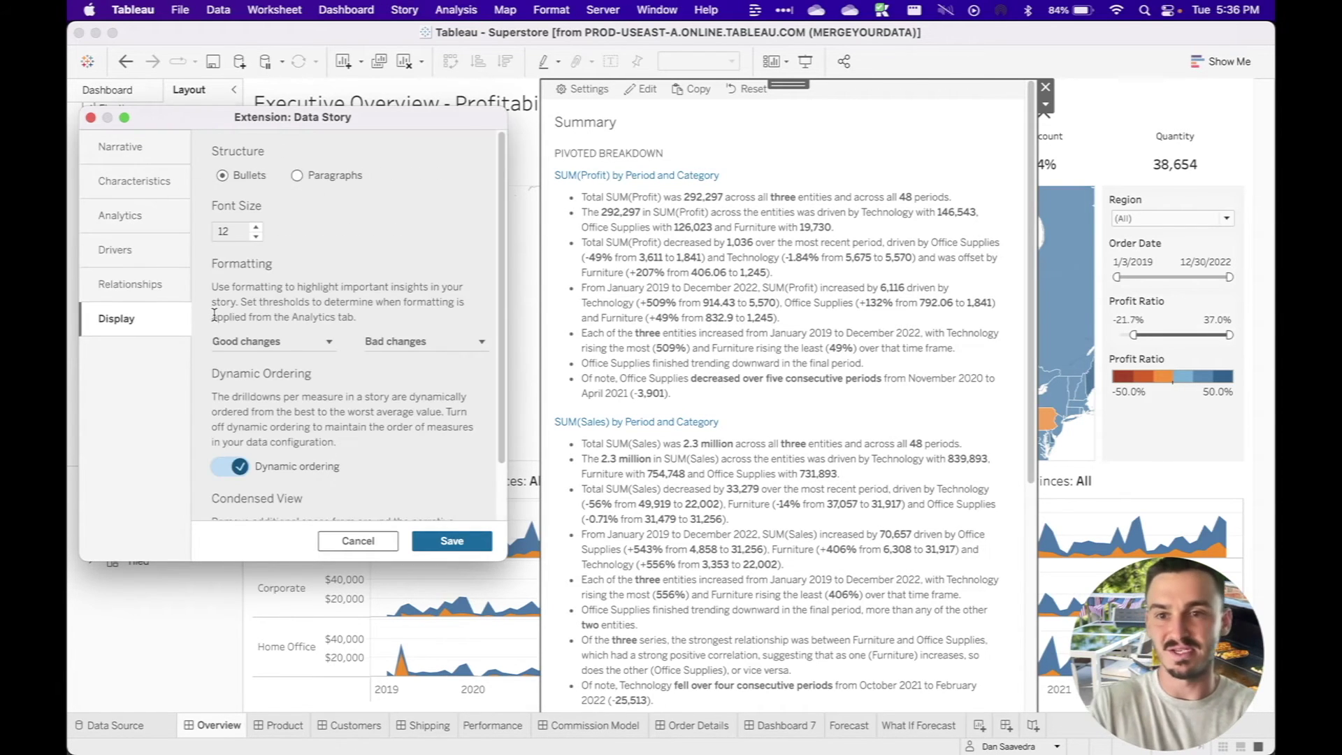
scroll(325, 282, "down", 1)
scroll(316, 270, "down", 3)
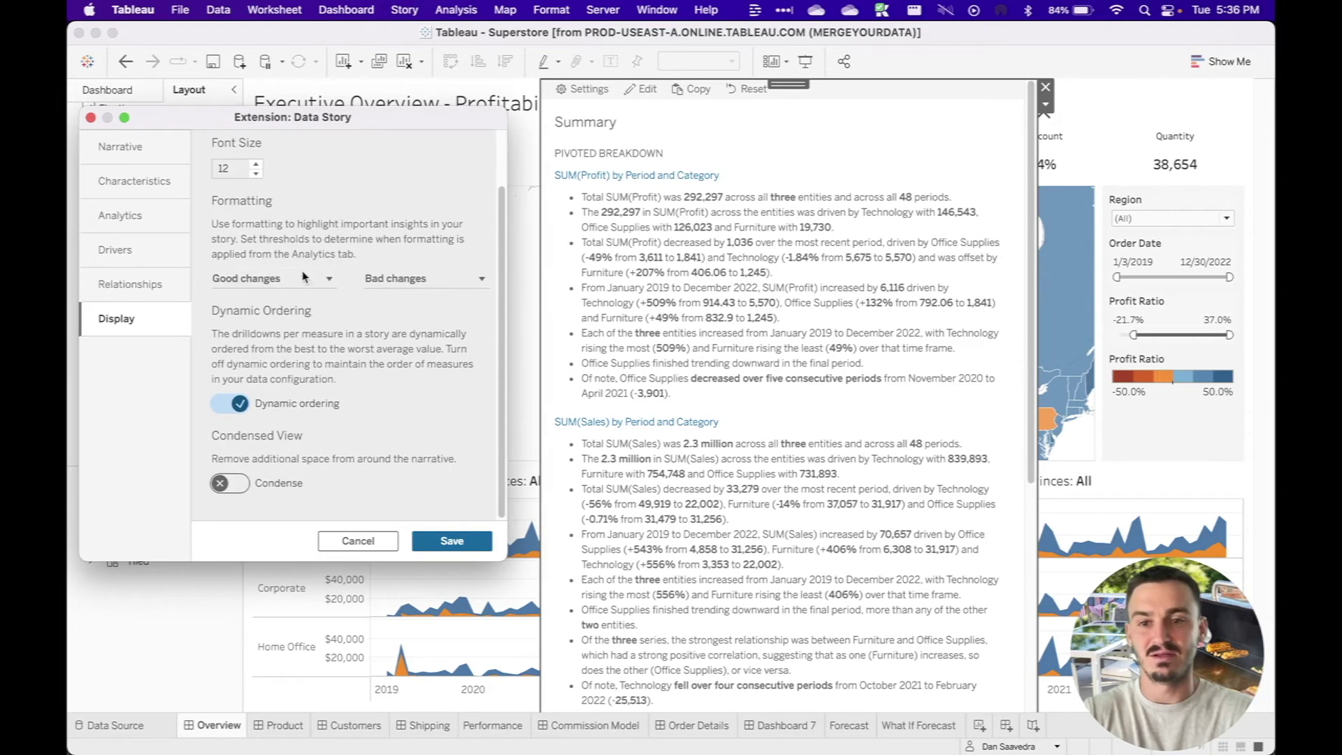
left_click(358, 540)
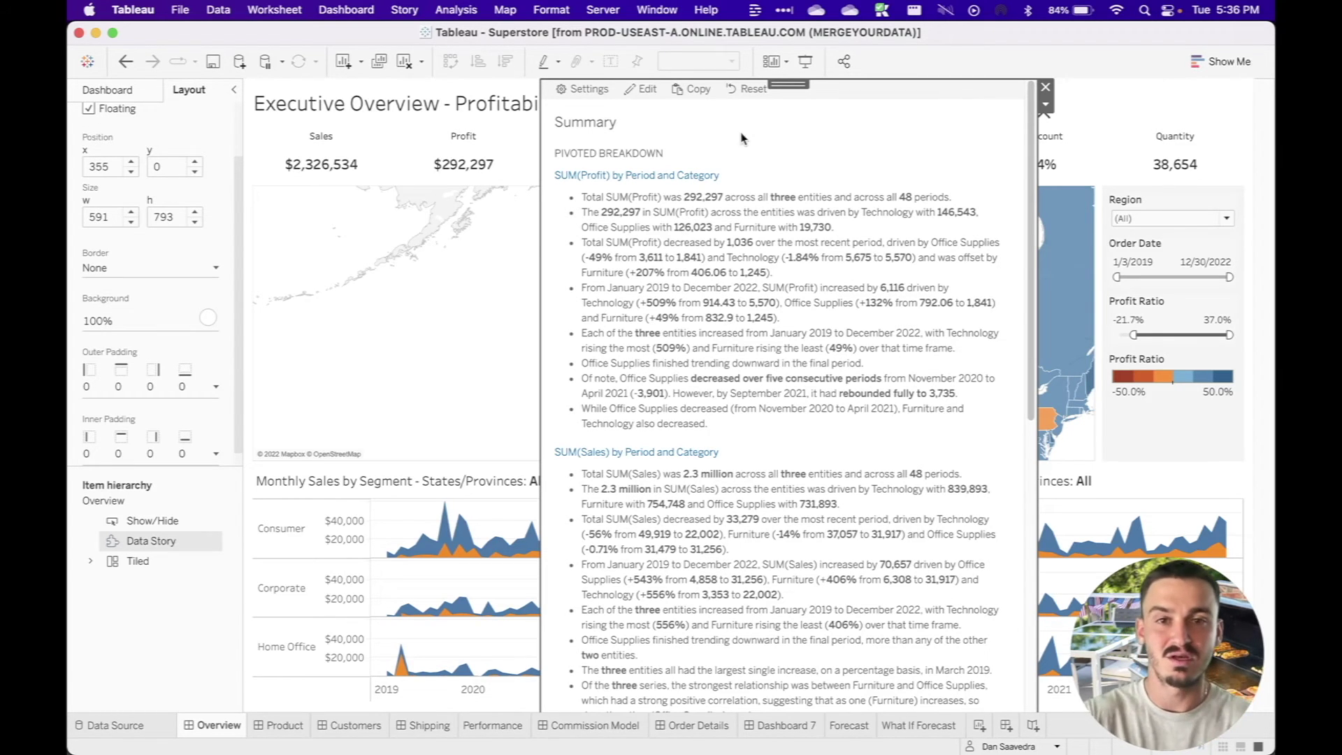
Move the Data Story panel further left, restore the Dashboard pane, and hide the story panel.
left_click_drag(790, 83, 711, 84)
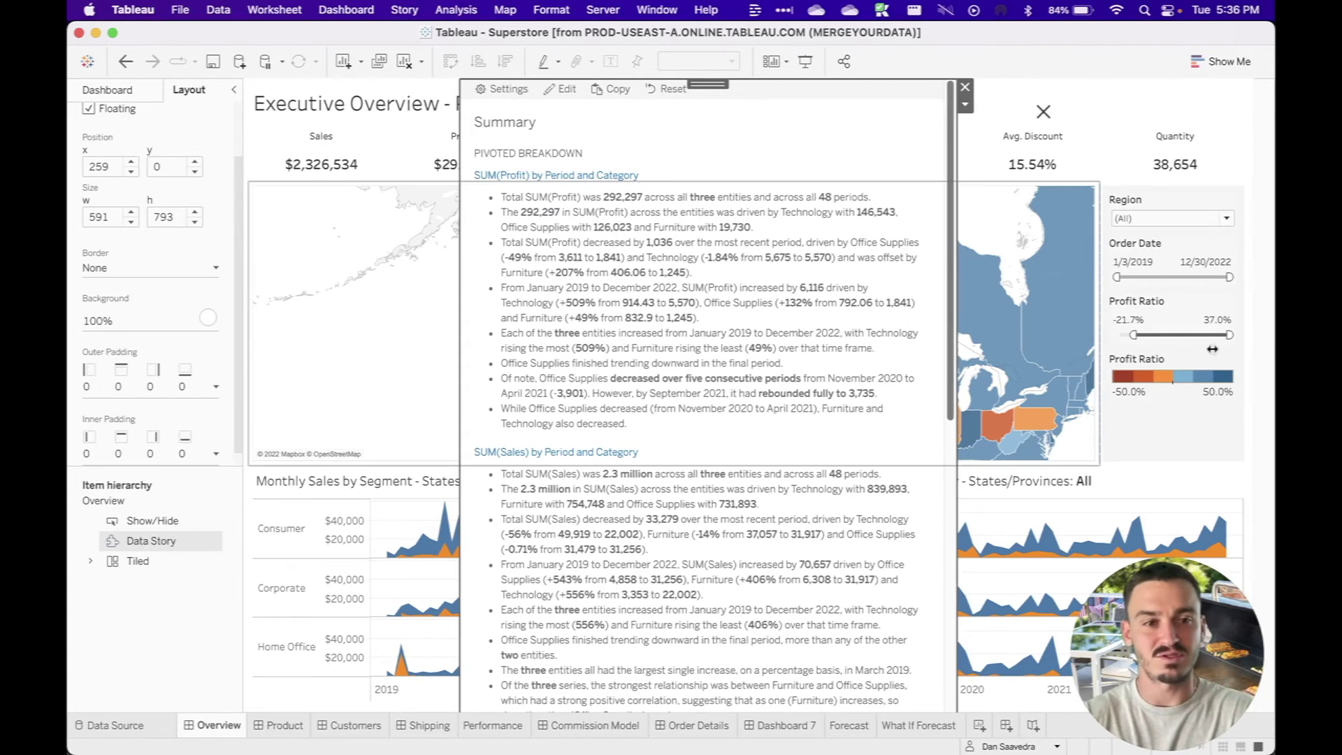
left_click(1236, 381)
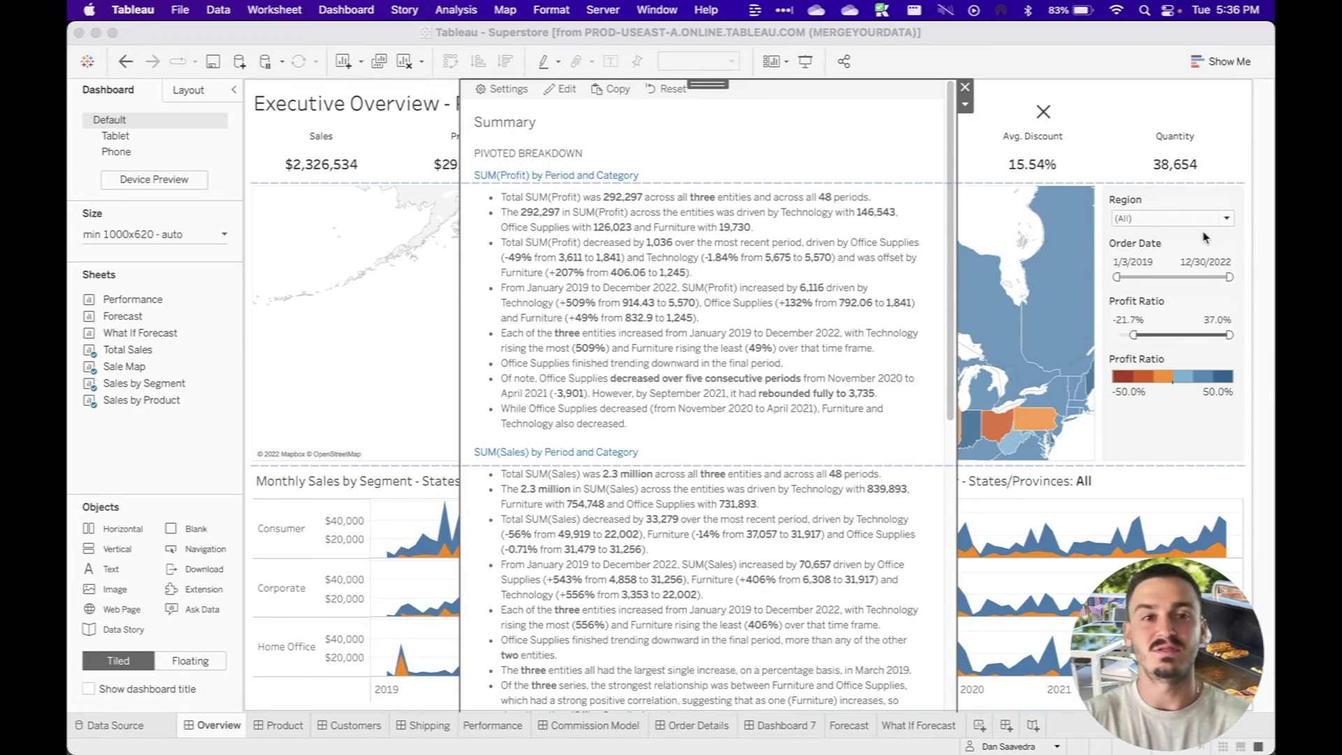
left_click(973, 89)
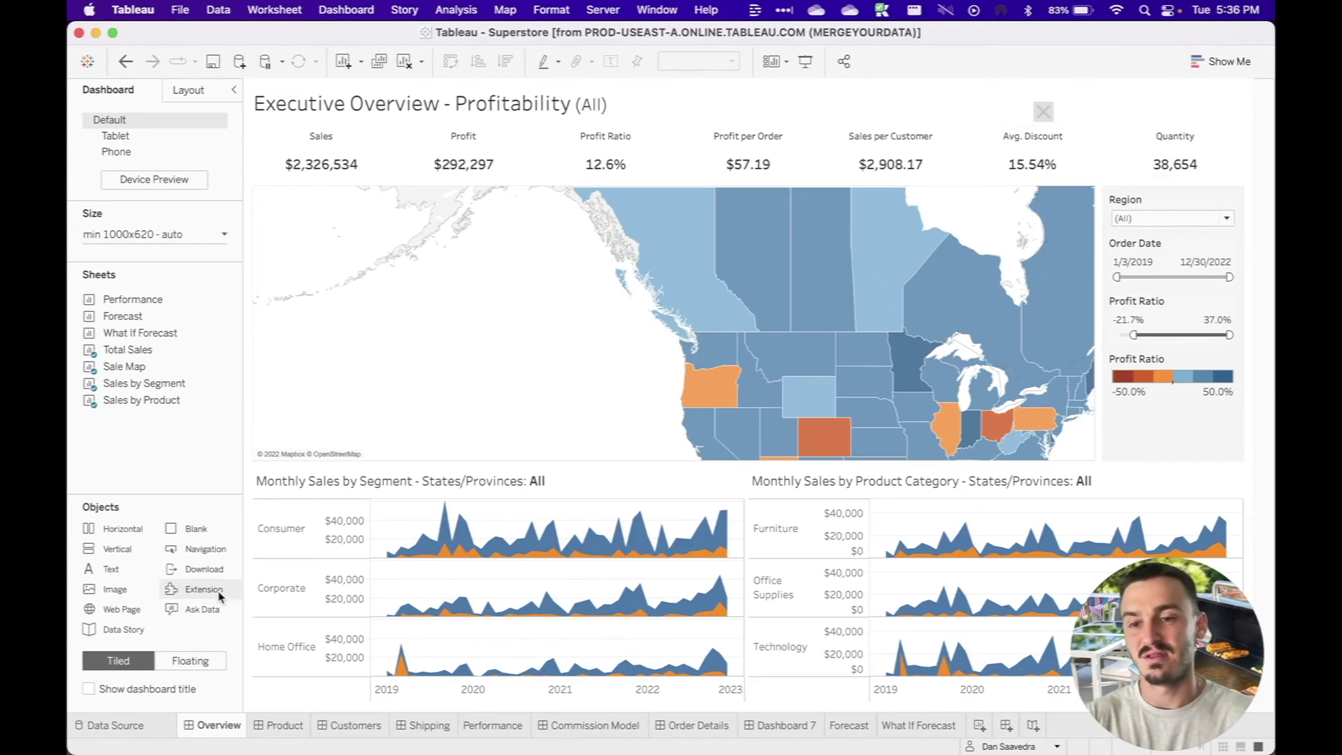
Drop an Extension object onto the Executive Overview dashboard and browse the Add an Extension gallery.
left_click_drag(173, 591, 637, 233)
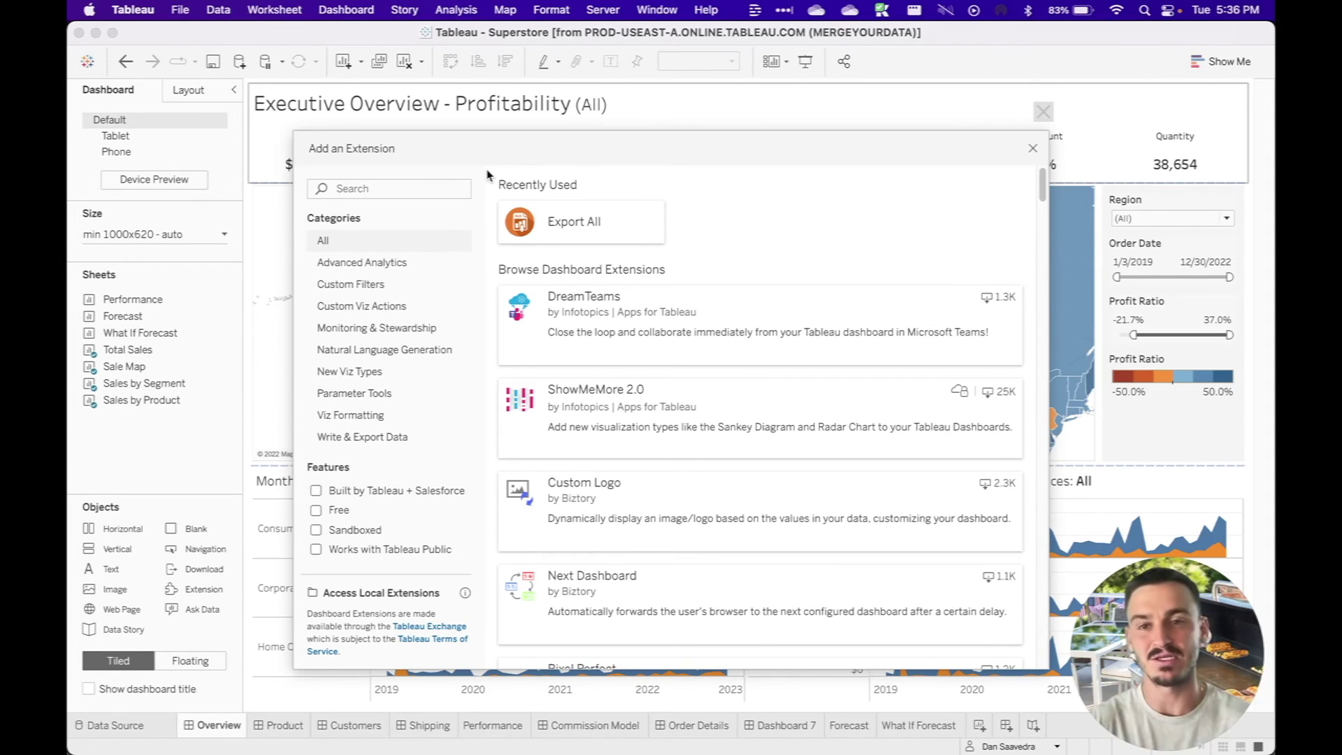
left_click(392, 189)
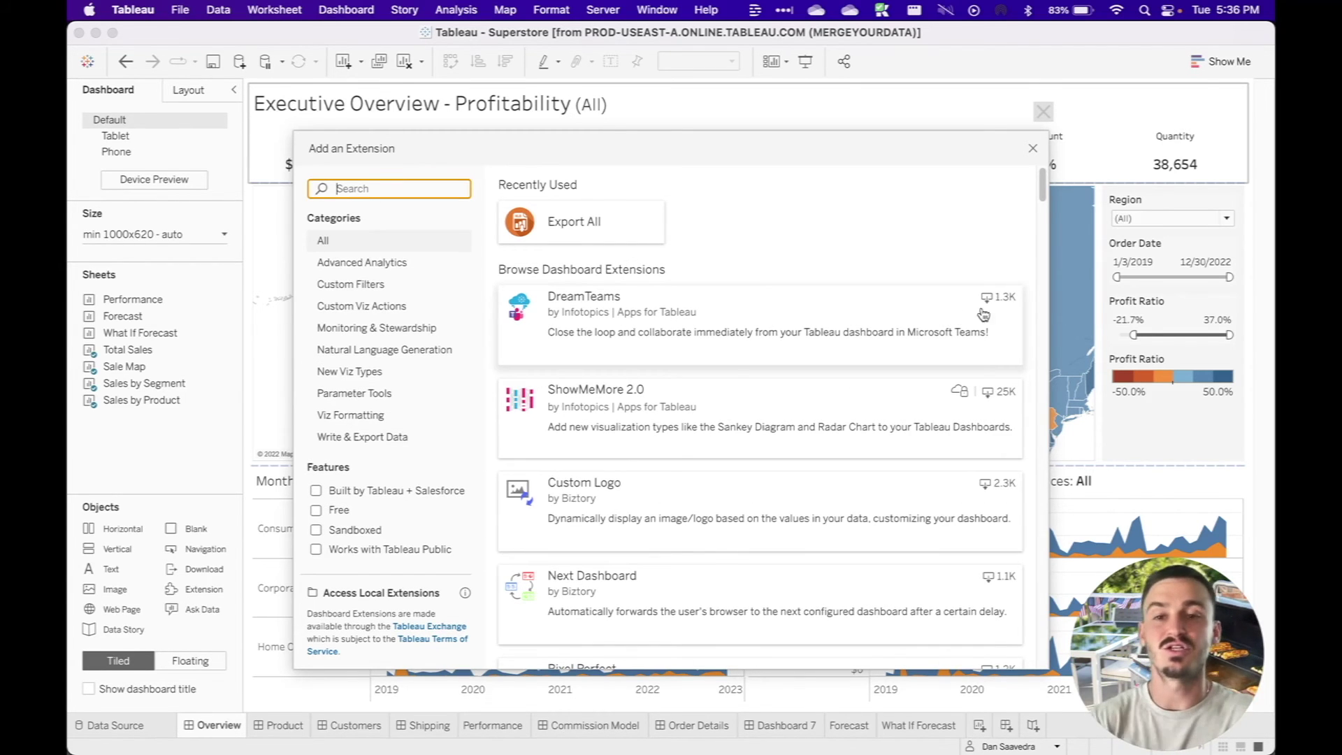
scroll(909, 363, "down", 5)
scroll(844, 383, "up", 5)
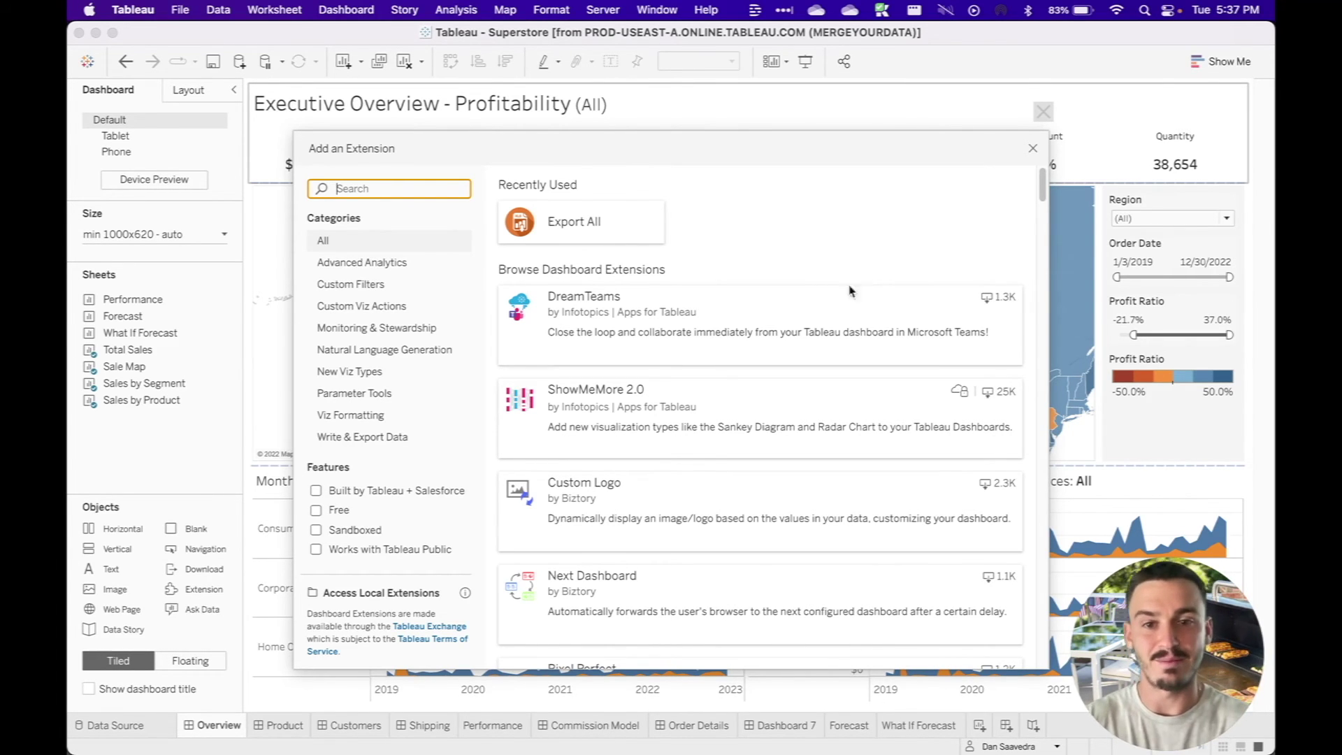
scroll(839, 299, "down", 5)
scroll(816, 327, "up", 5)
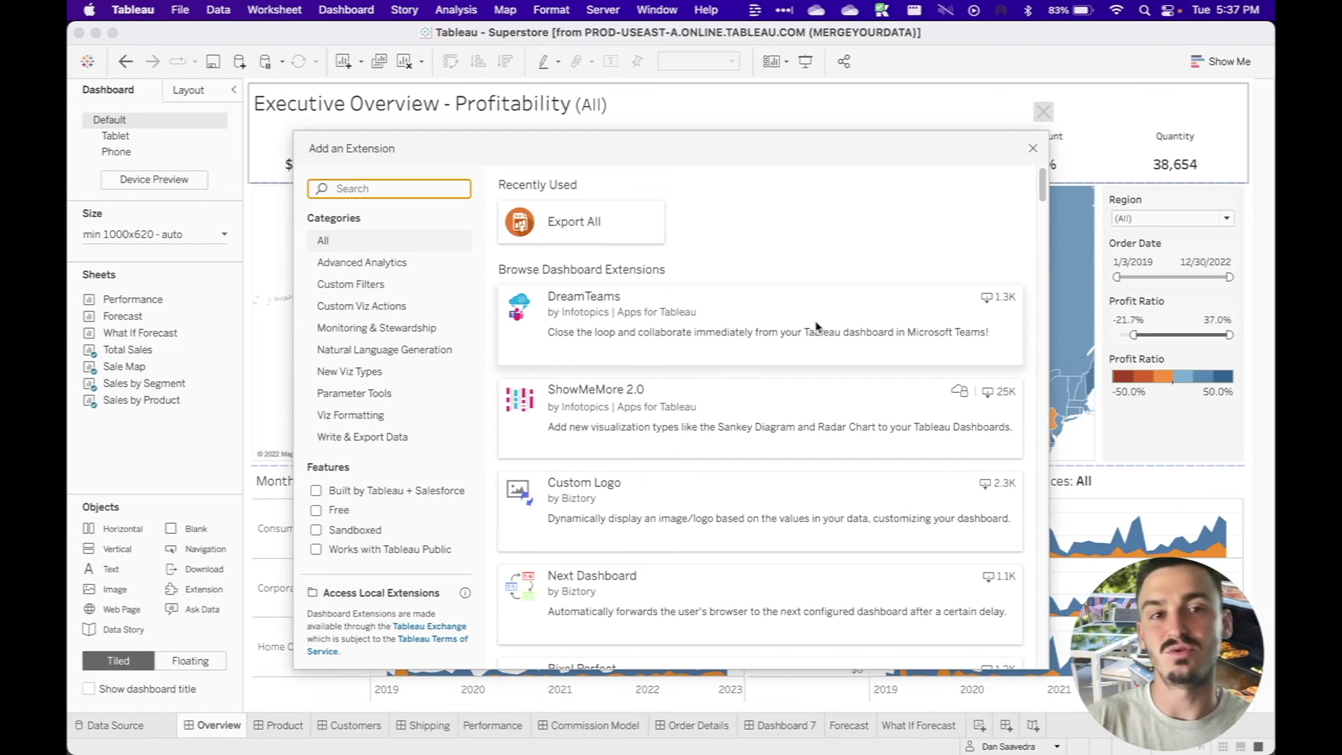
Dismiss the extension gallery without adding one and return to the Tableau start page.
left_click(1033, 150)
left_click(116, 727)
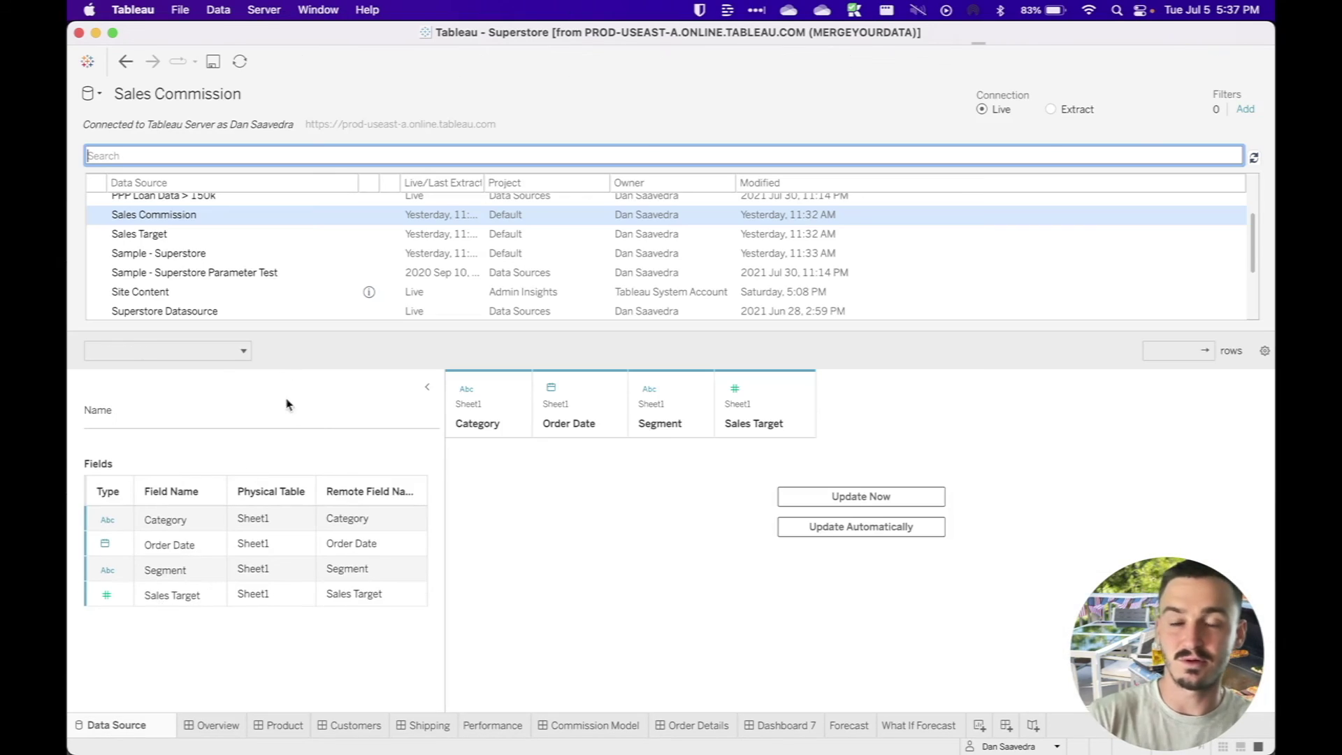
left_click(84, 60)
Browse the full Accelerators gallery, including Emergency Calls and Salesforce Sales Cloud Pipeline.
left_click_drag(1136, 629, 152, 599)
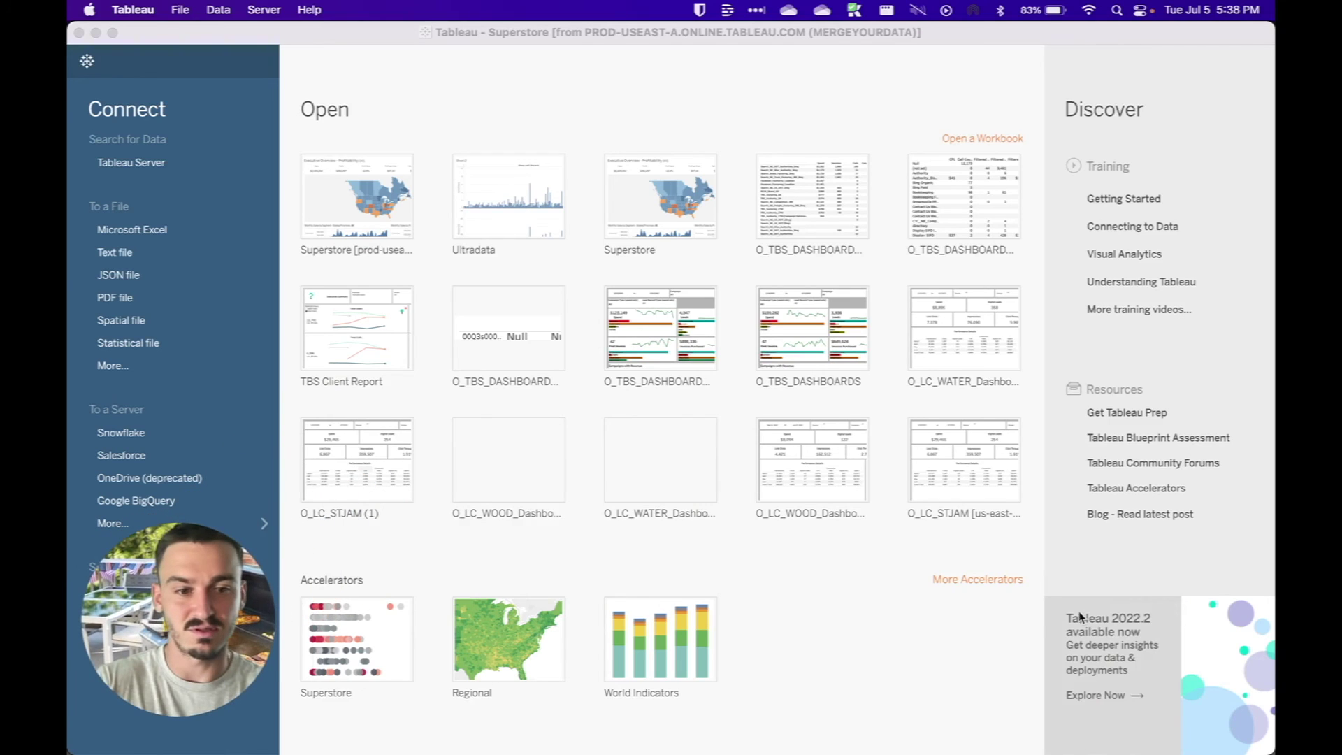
left_click(935, 579)
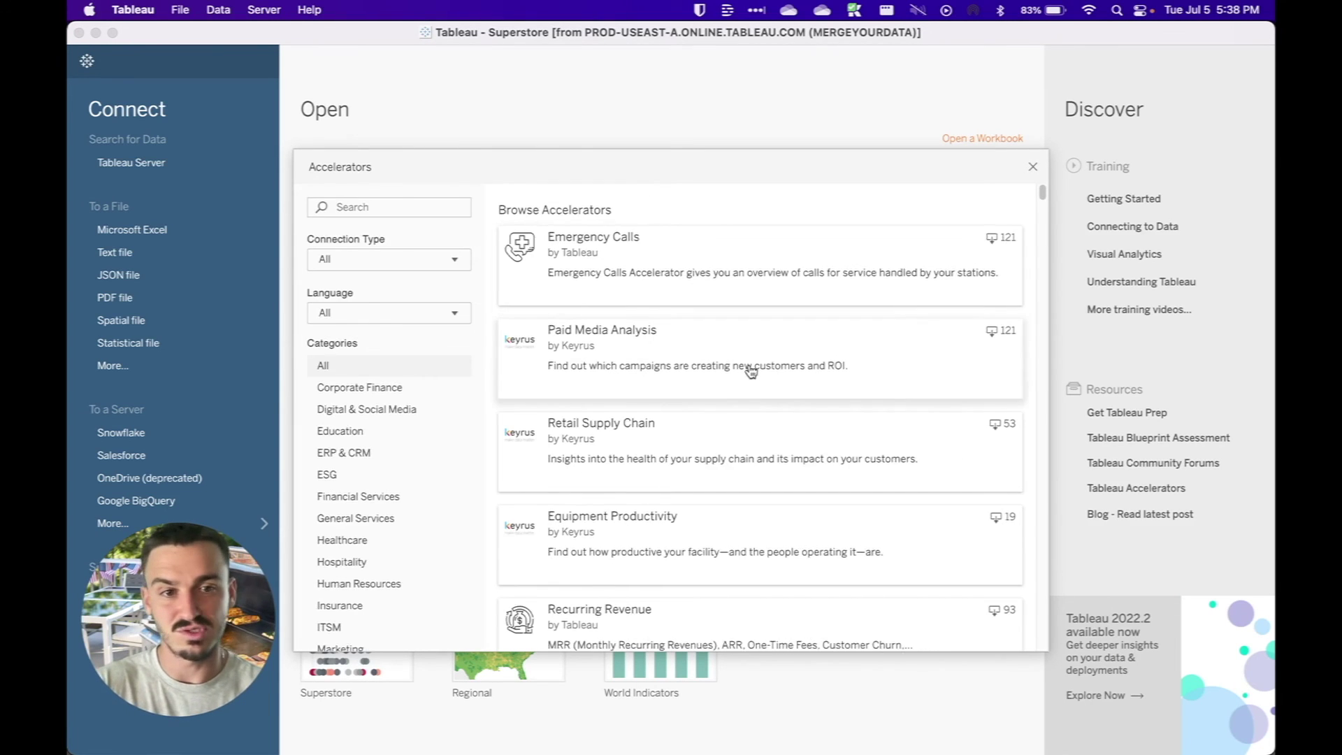
scroll(769, 369, "down", 10)
scroll(769, 369, "down", 15)
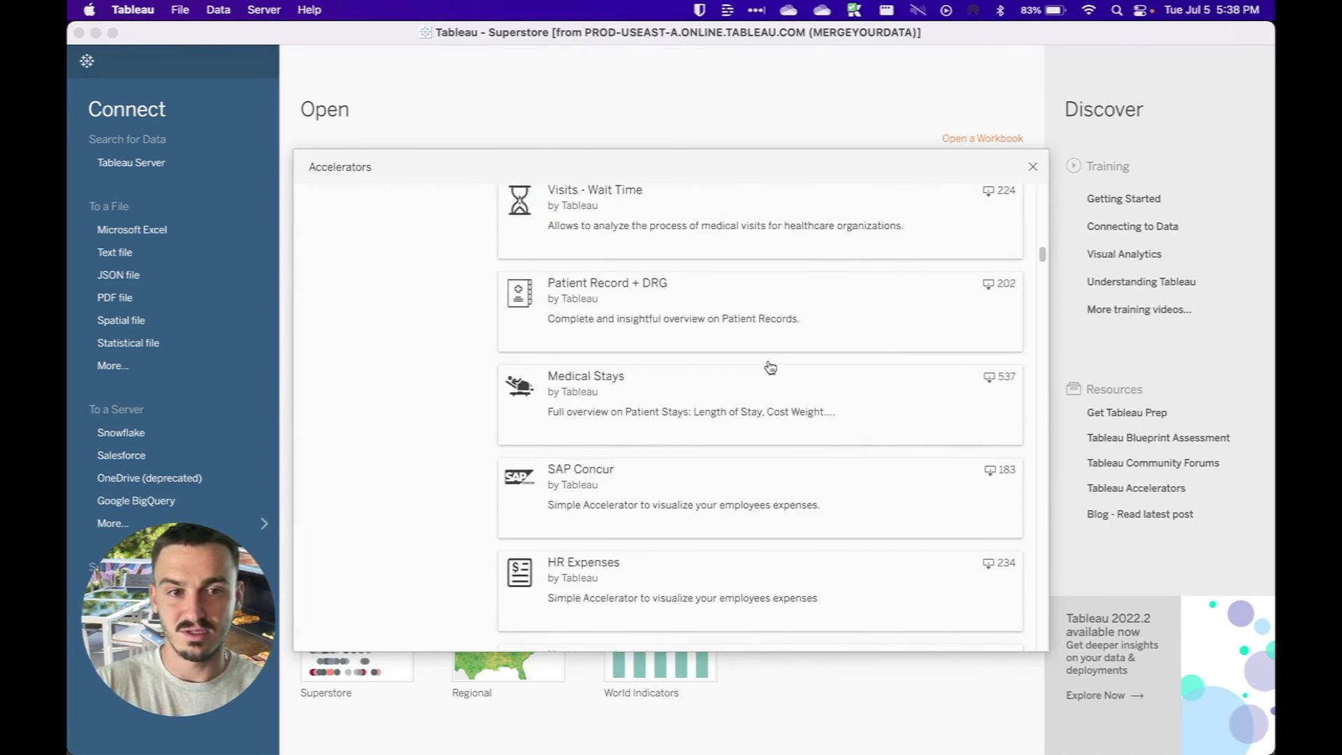
scroll(778, 352, "up", 20)
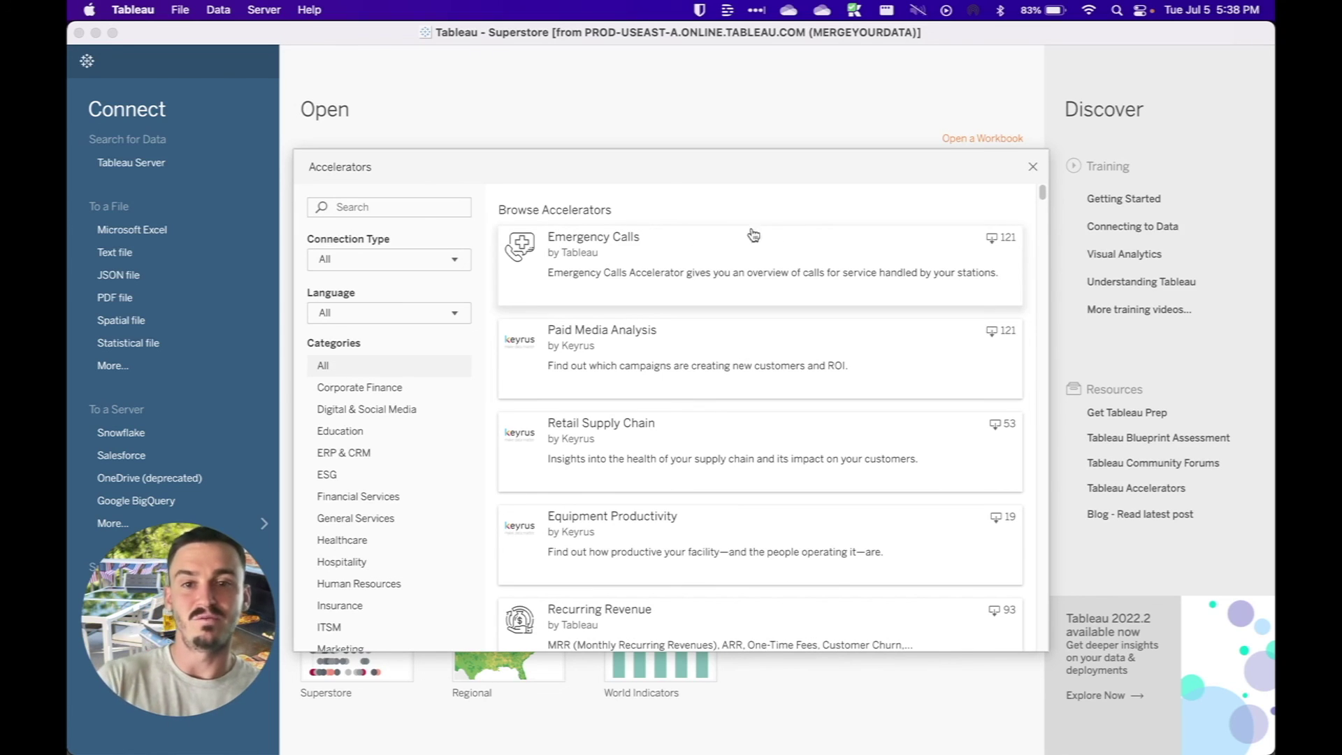
scroll(1000, 346, "down", 10)
scroll(996, 356, "down", 5)
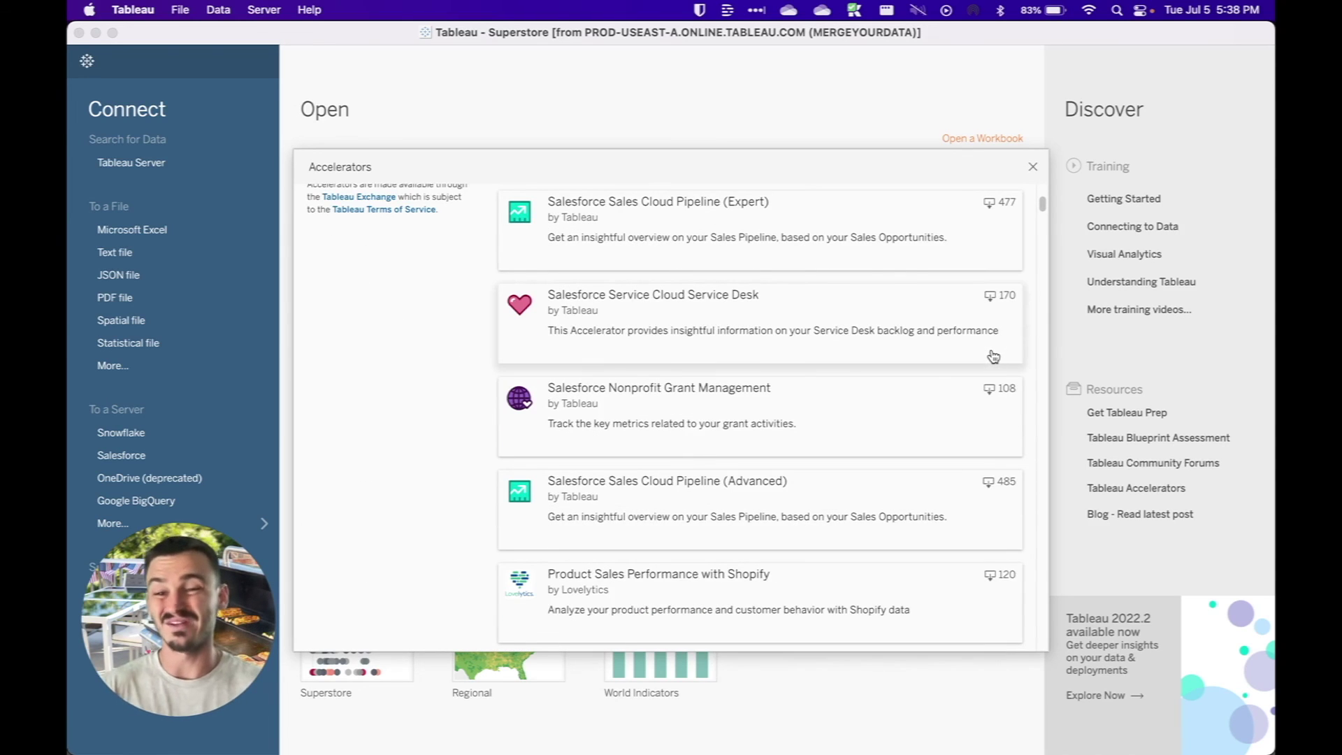